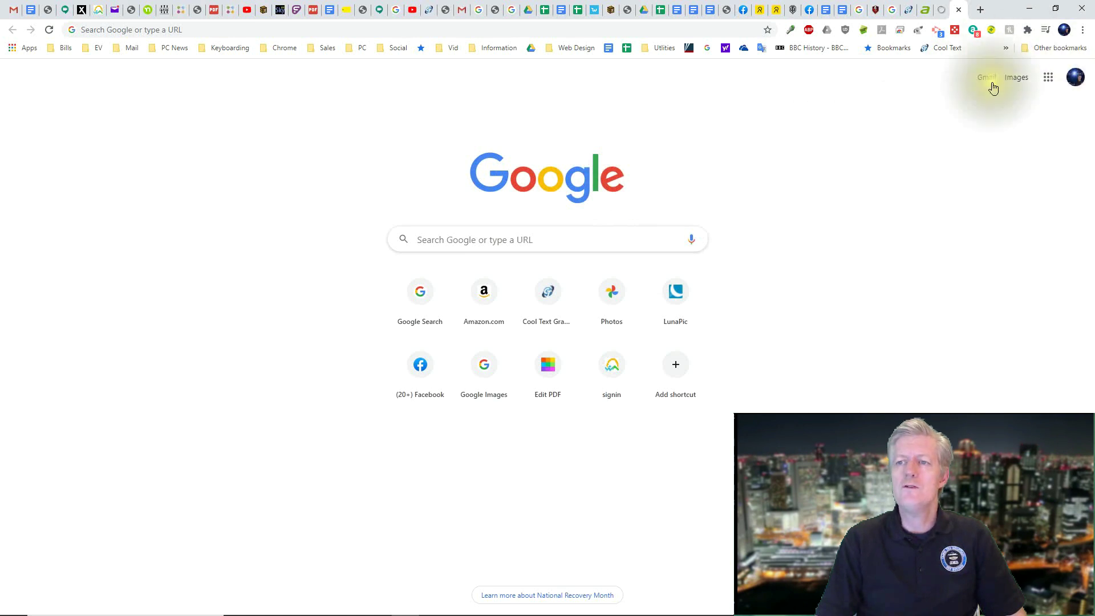
Open Google Drive and turn on offline creating, opening and editing of recent Docs, Sheets and Slides files in its settings.
click(1048, 80)
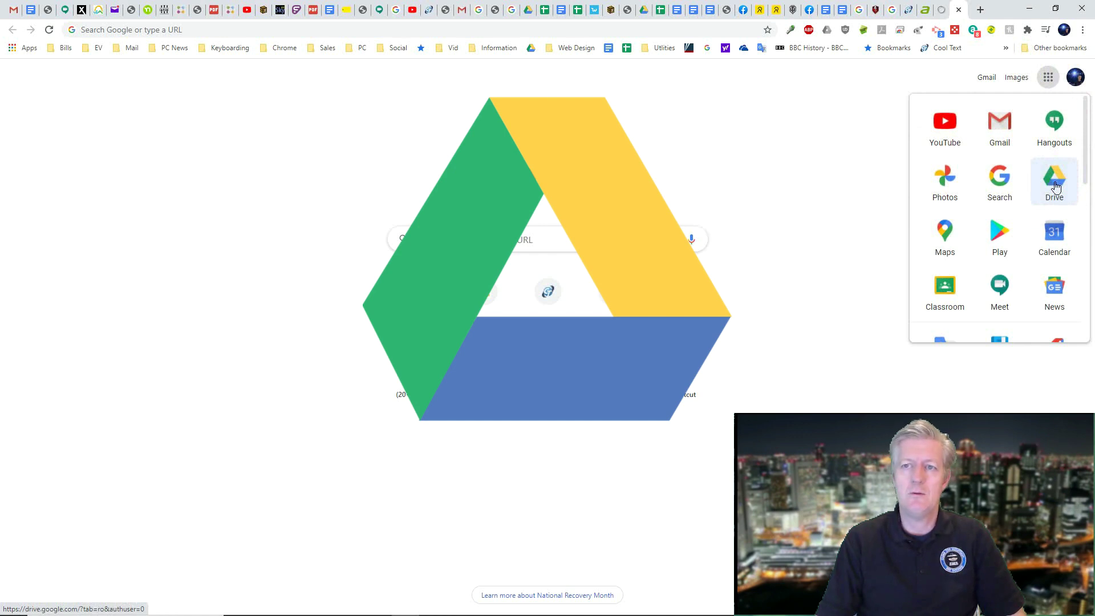
click(1055, 187)
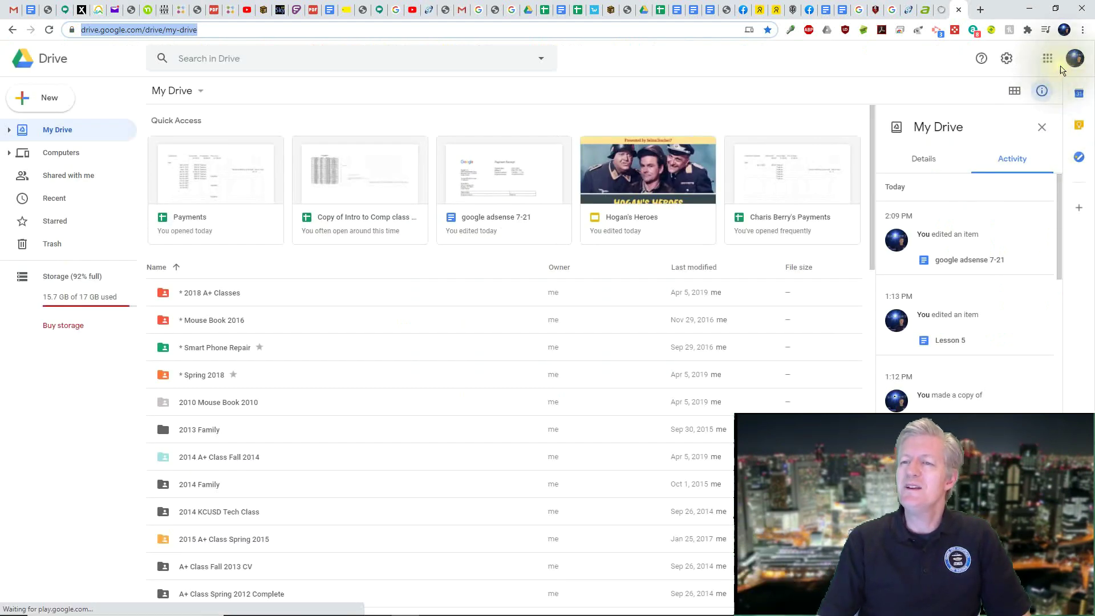
click(1007, 59)
click(904, 92)
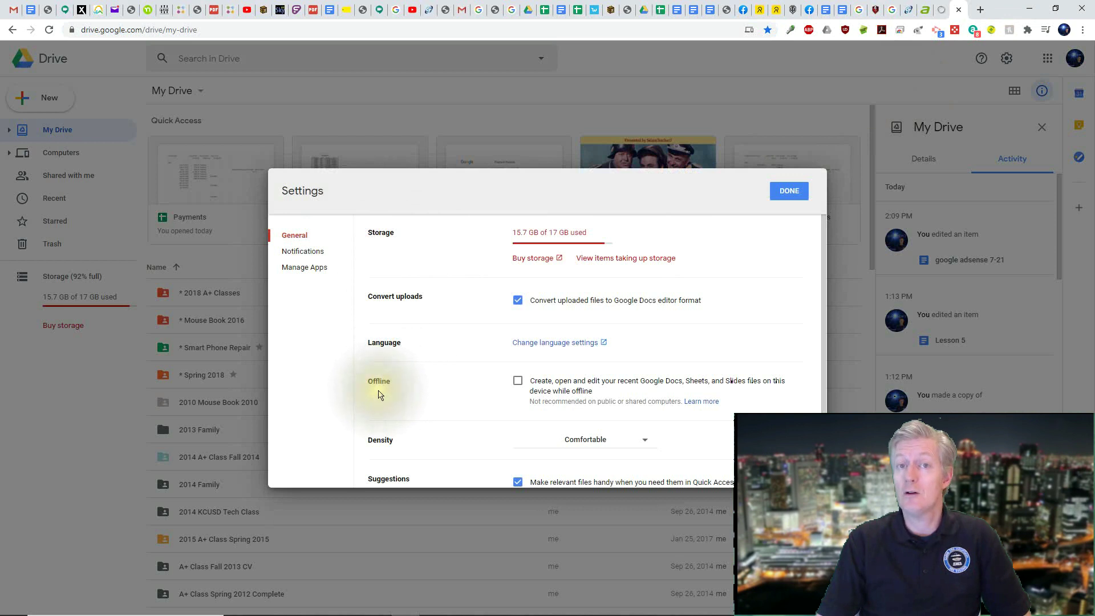
click(519, 383)
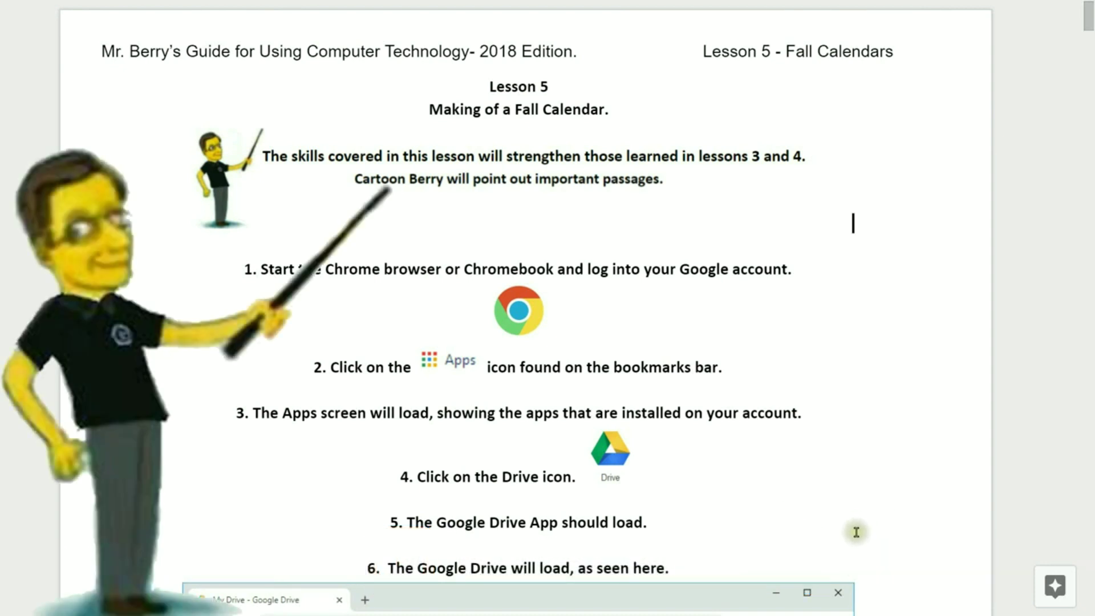
scroll(871, 512, down, 1)
scroll(872, 512, down, 2)
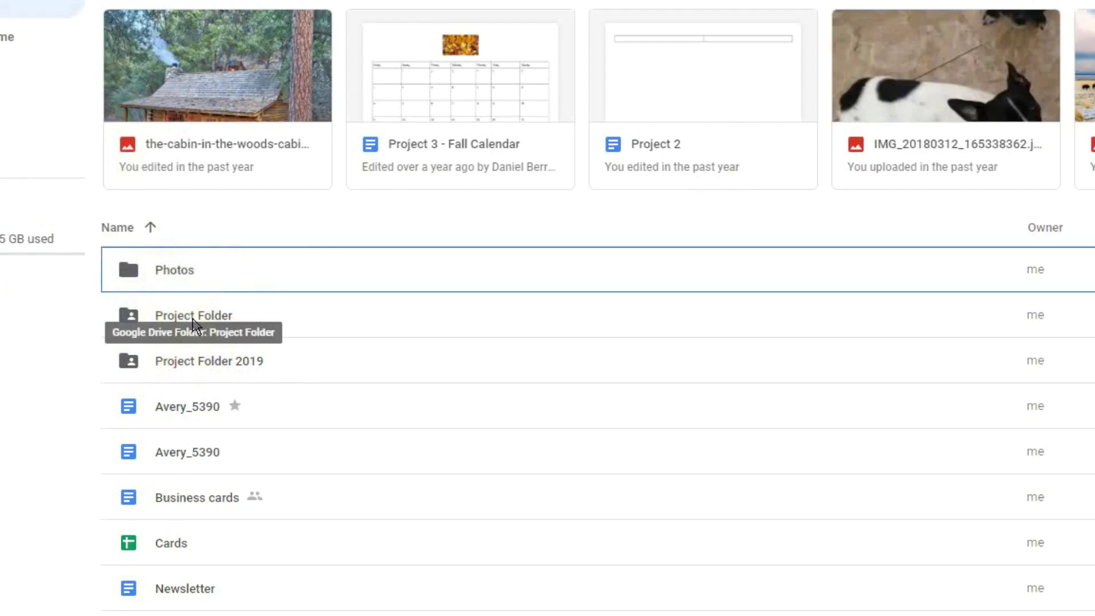
Open Project Folder in My Drive and create a blank Google Docs document there, accepting the folder's sharing permissions.
click(194, 324)
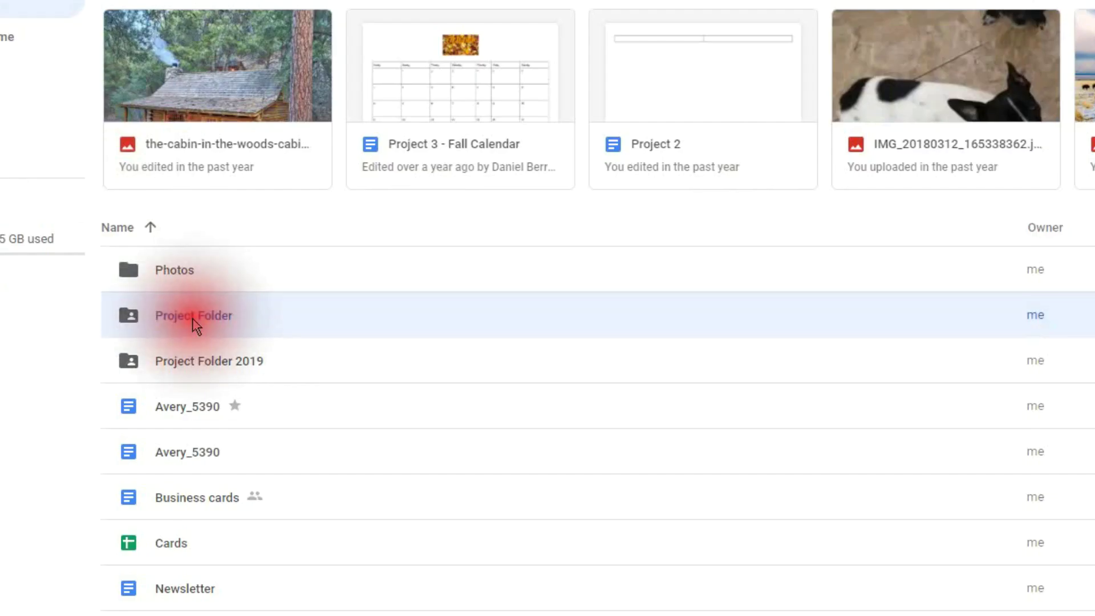
click(193, 324)
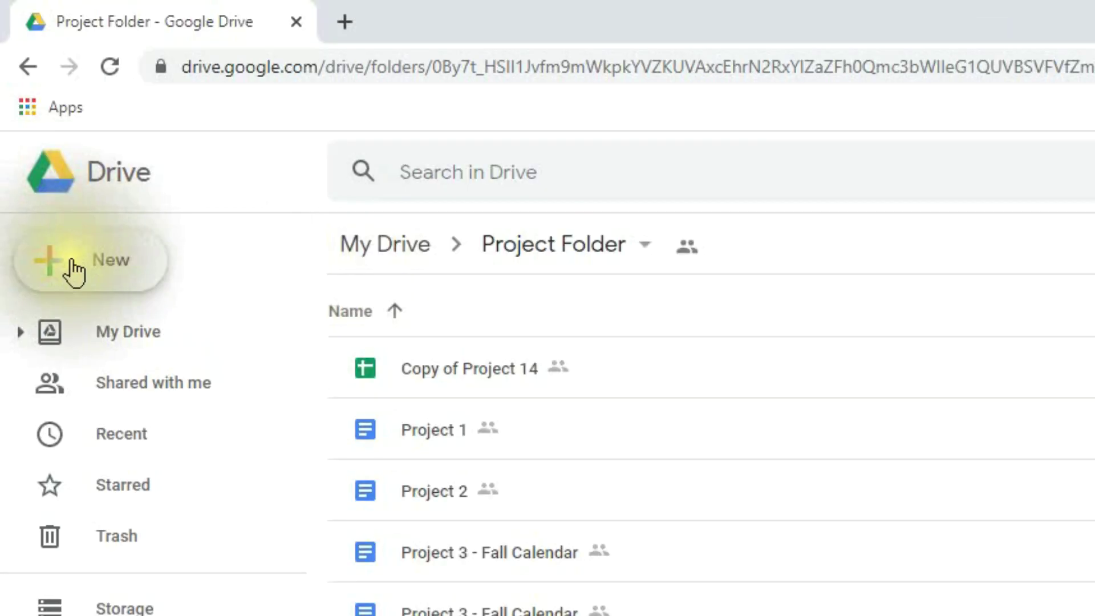
click(116, 267)
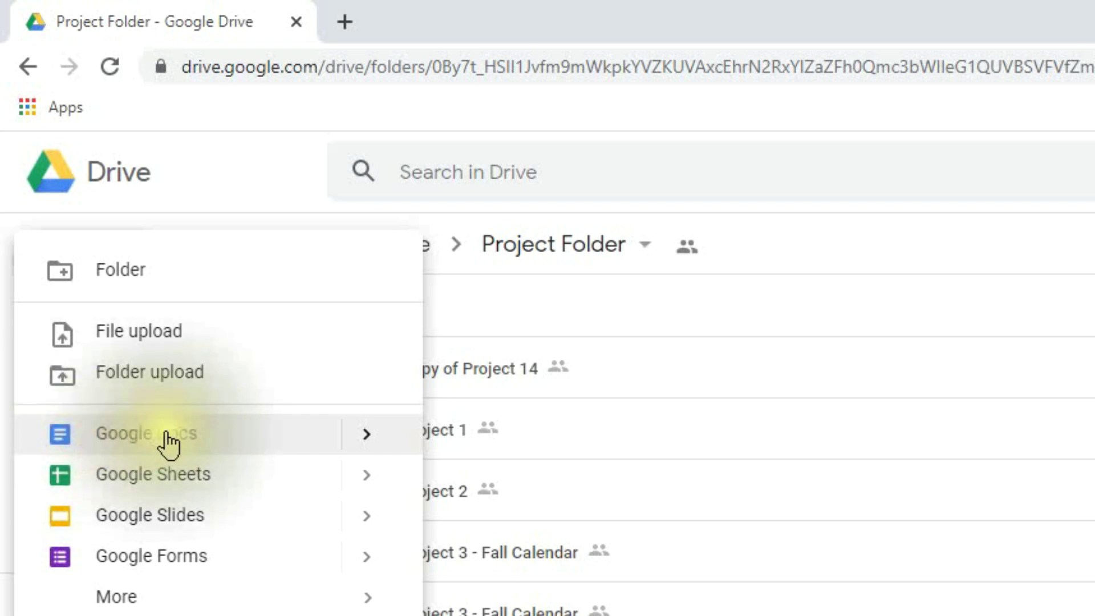
click(115, 441)
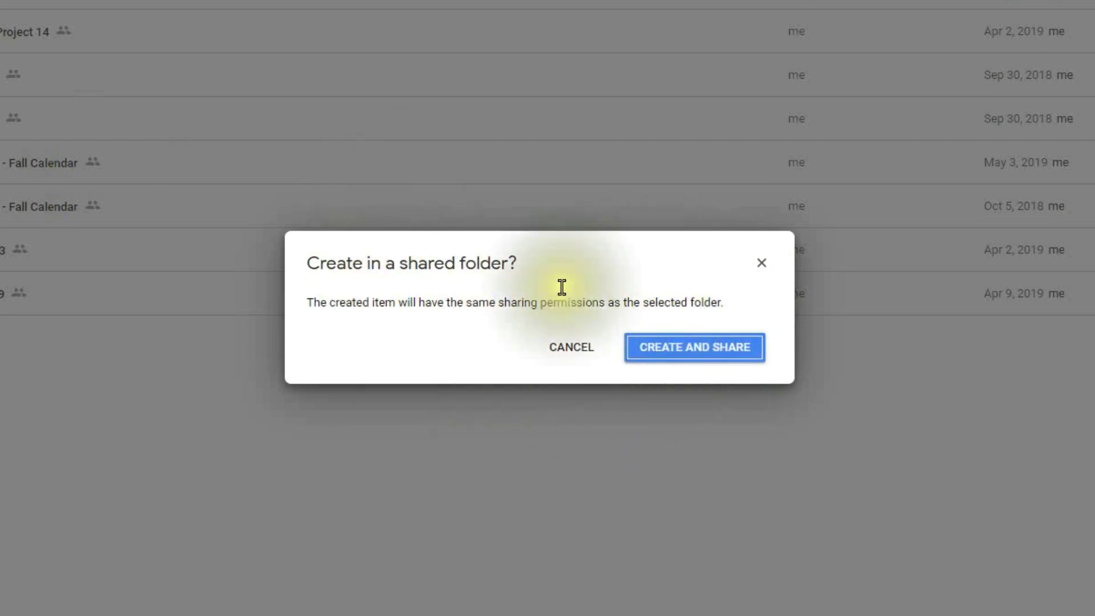
click(688, 353)
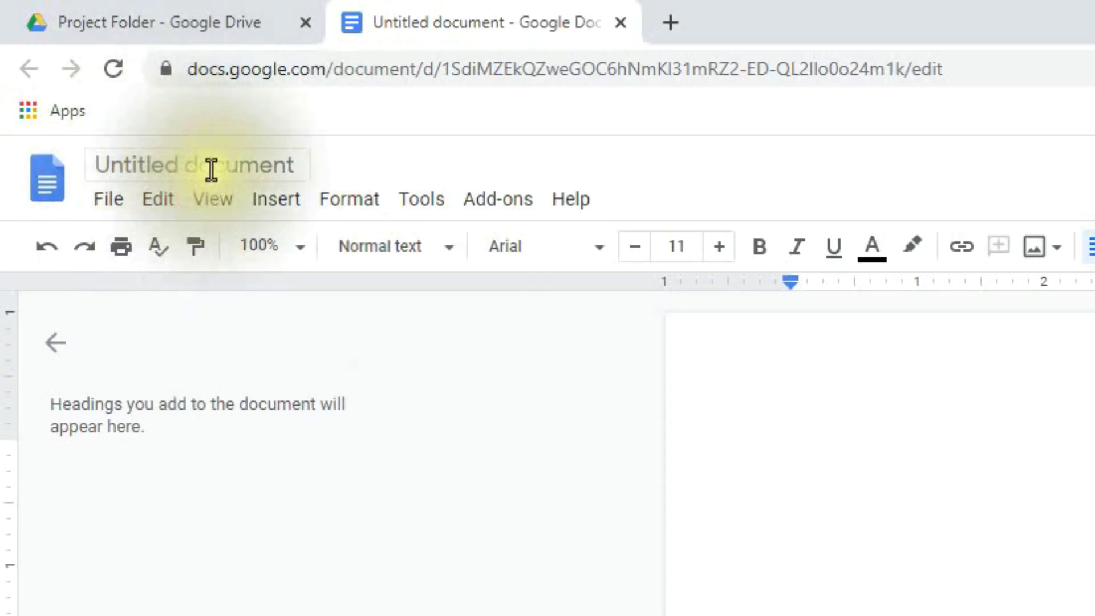
Rename the untitled document as "Project 3" and dismiss the document status tip.
click(160, 162)
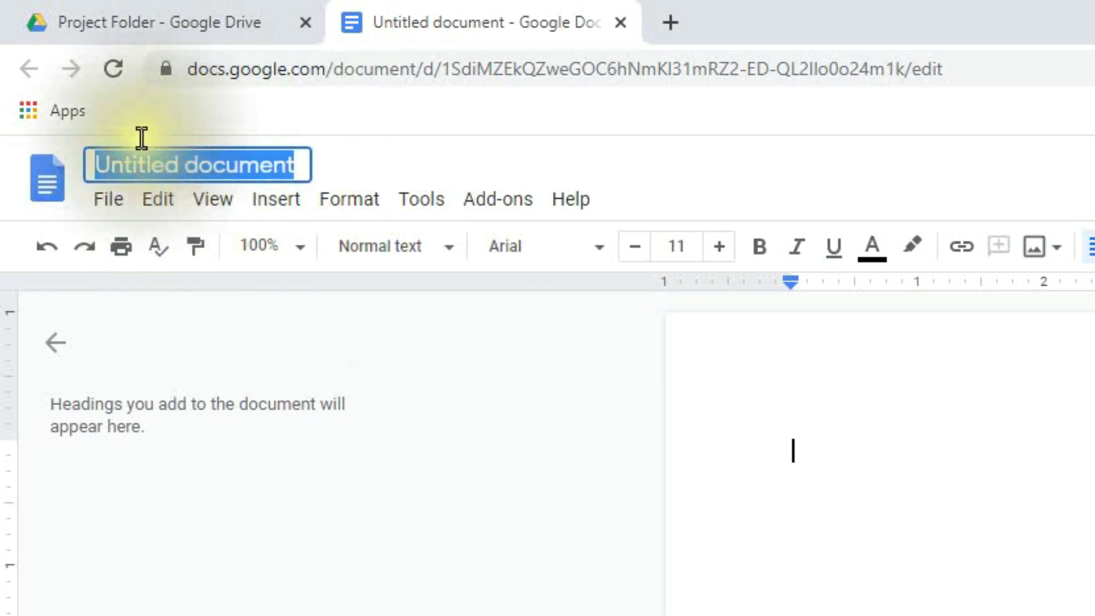
text(Project 3)
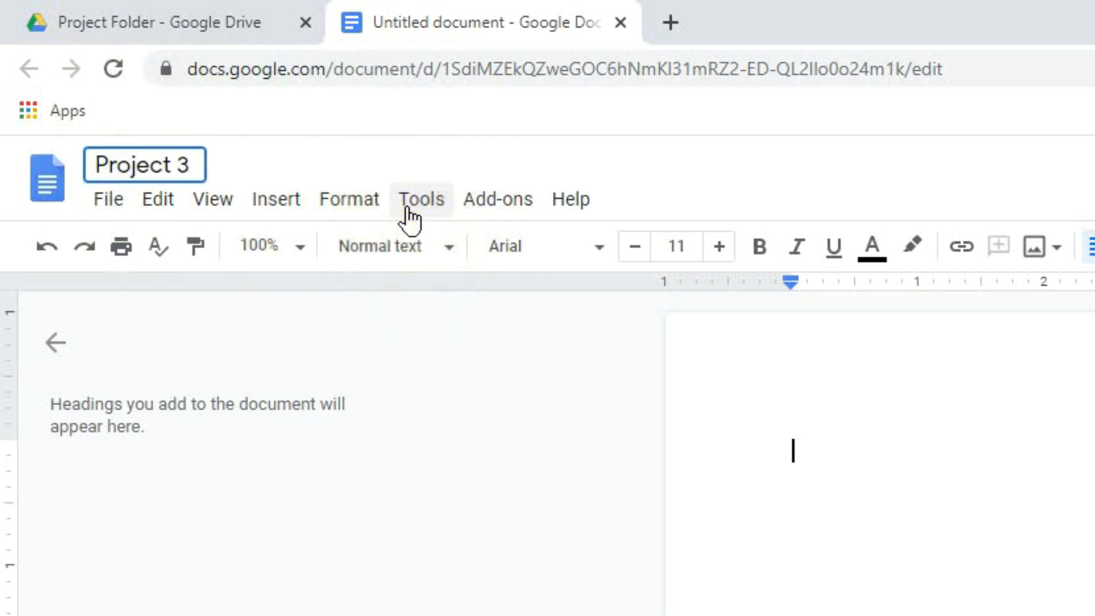
key(Return)
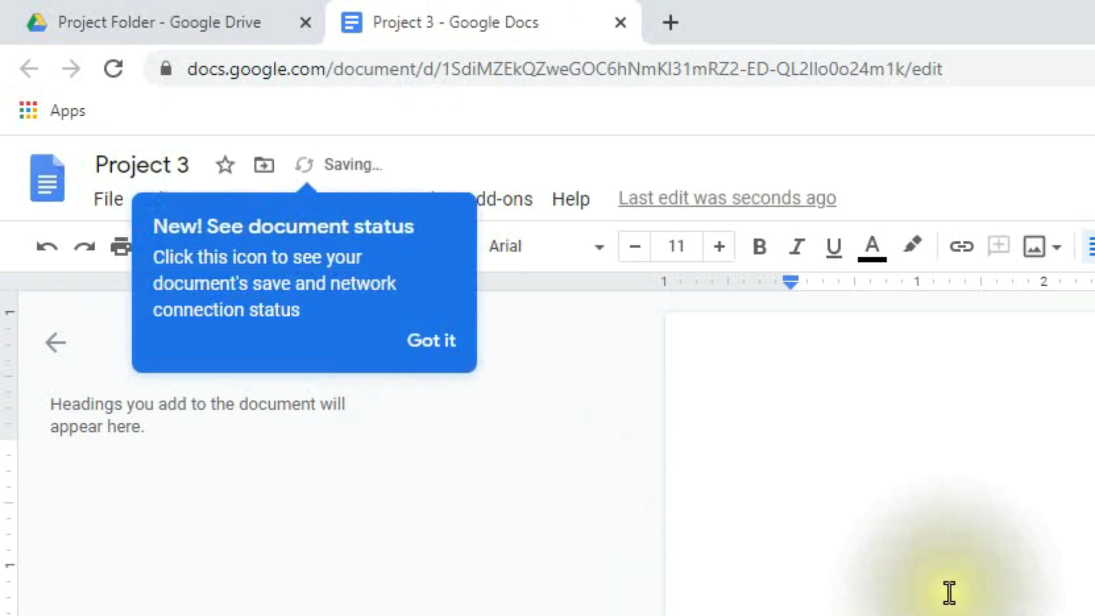
click(432, 341)
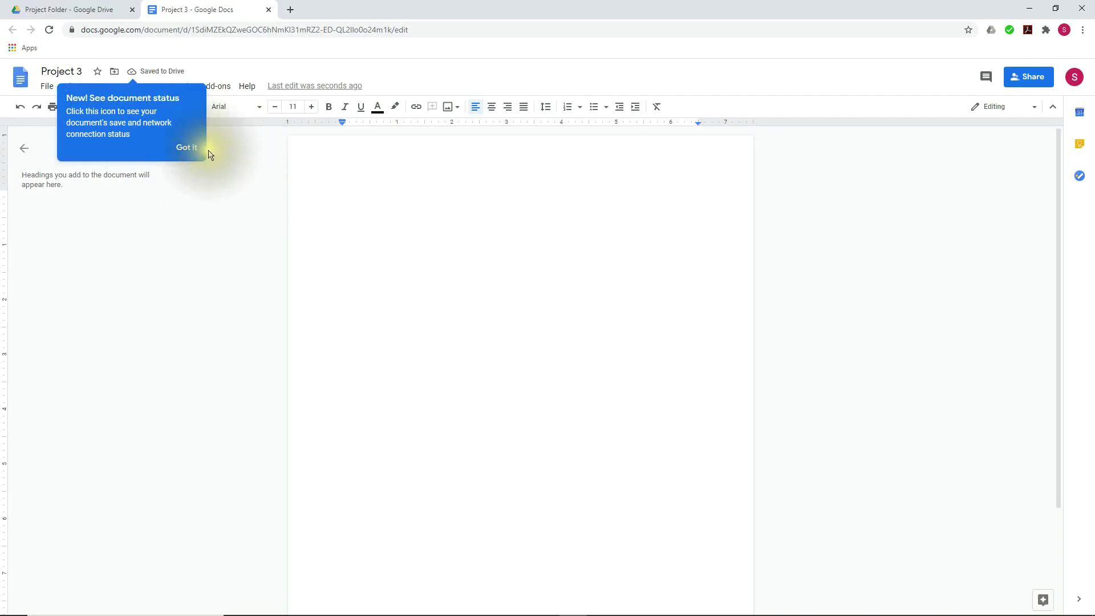
click(384, 210)
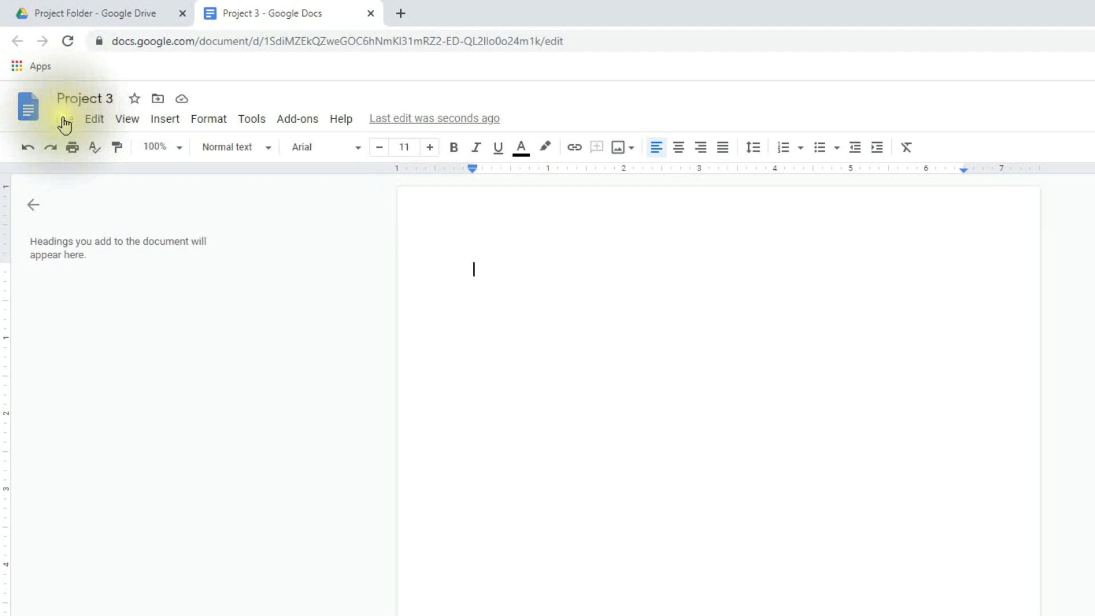
Set the page to landscape orientation with .5 inch margins on all four sides.
click(64, 120)
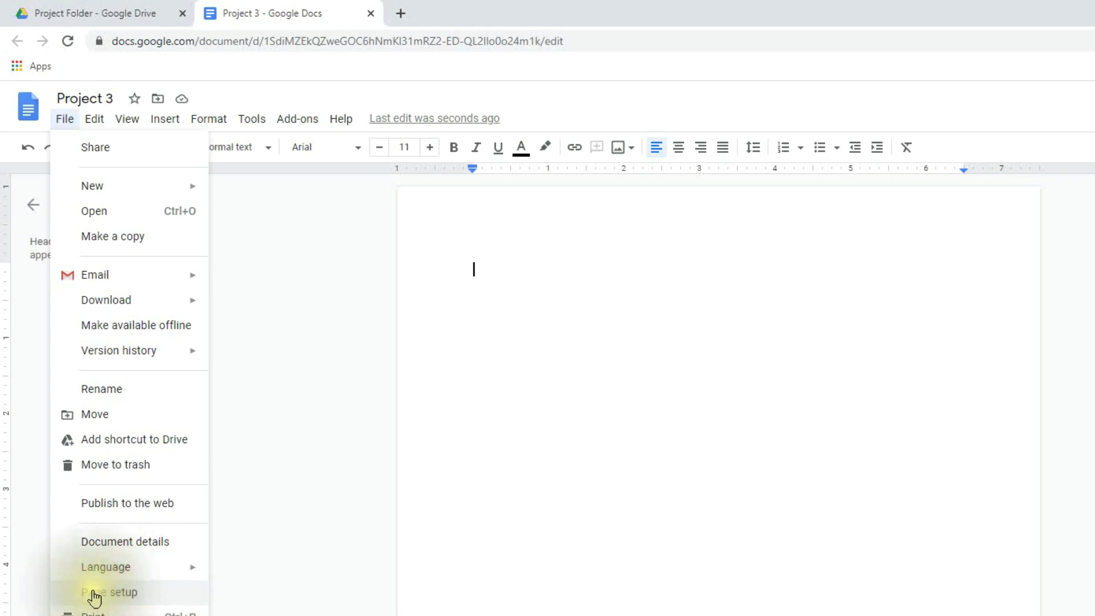
click(112, 596)
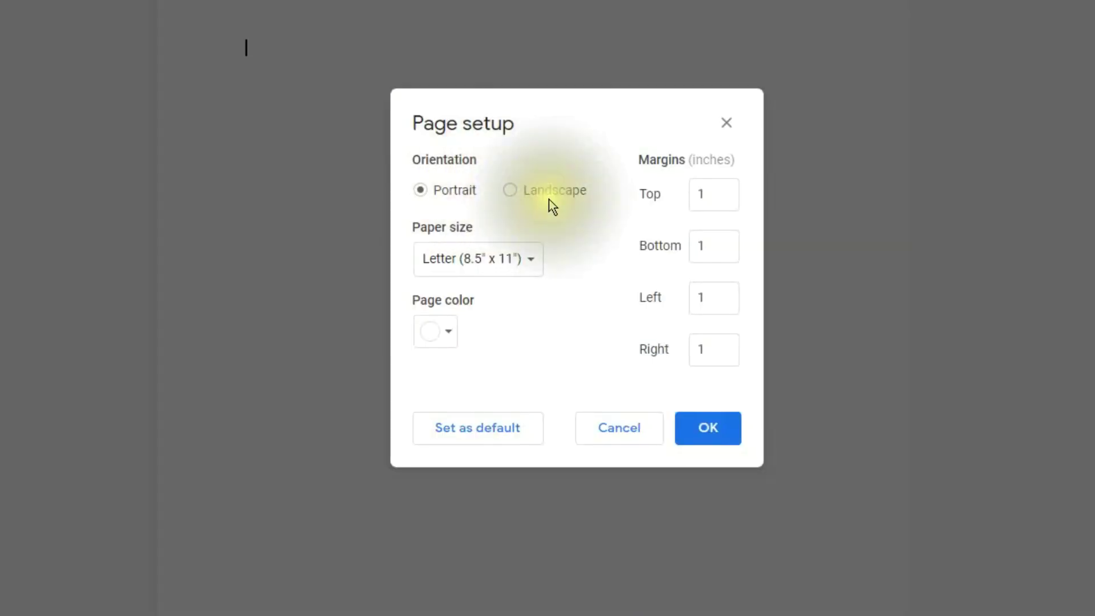
double_click(714, 192)
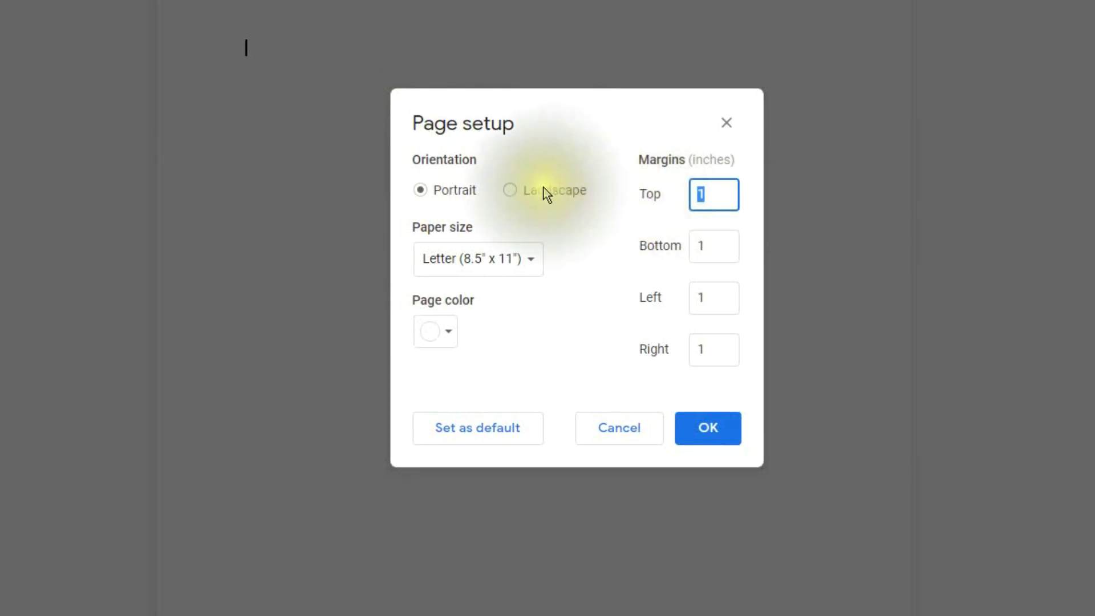
click(511, 193)
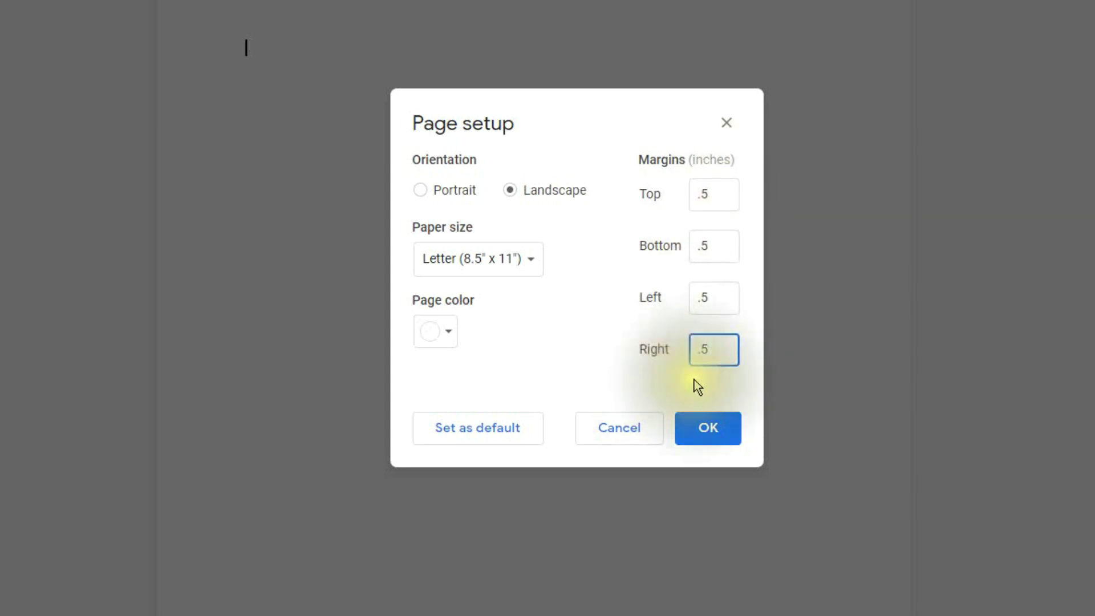
click(709, 431)
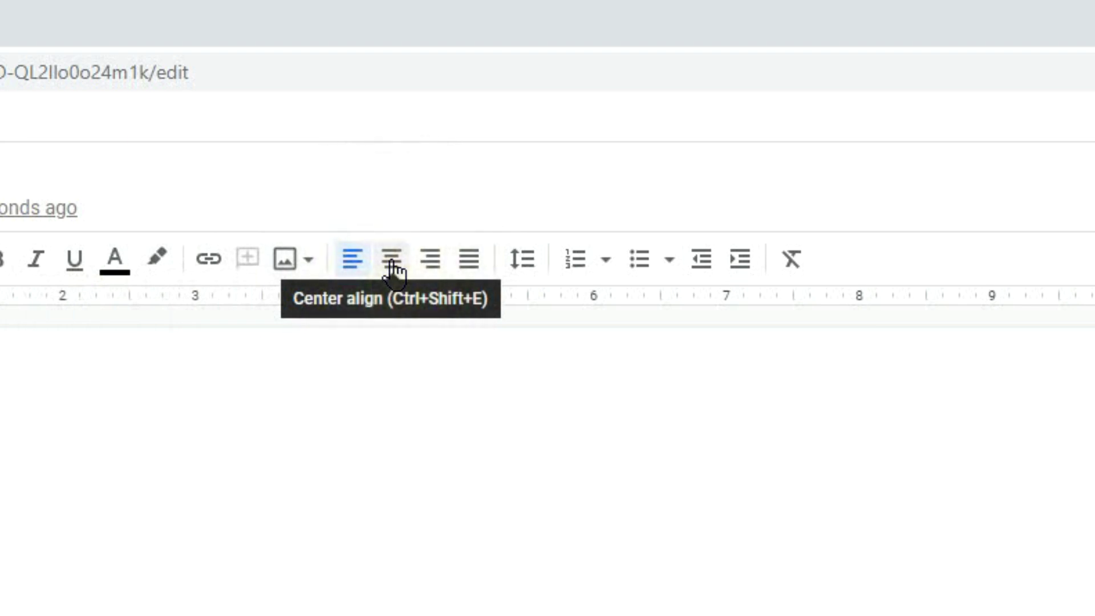
Center-align the empty first line and search the web for "November" images to insert.
click(392, 264)
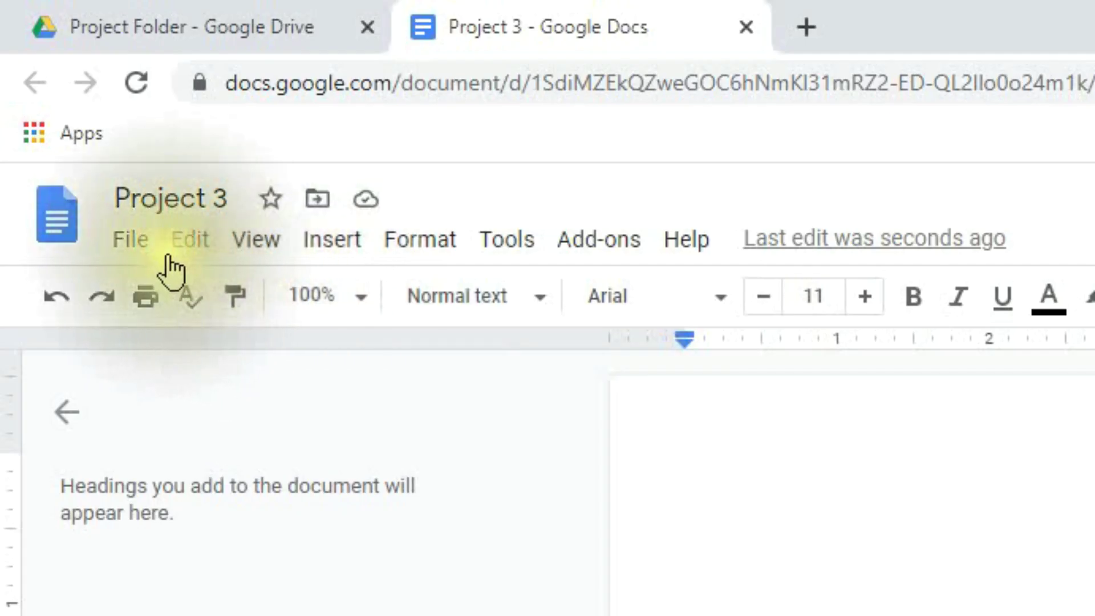
click(317, 245)
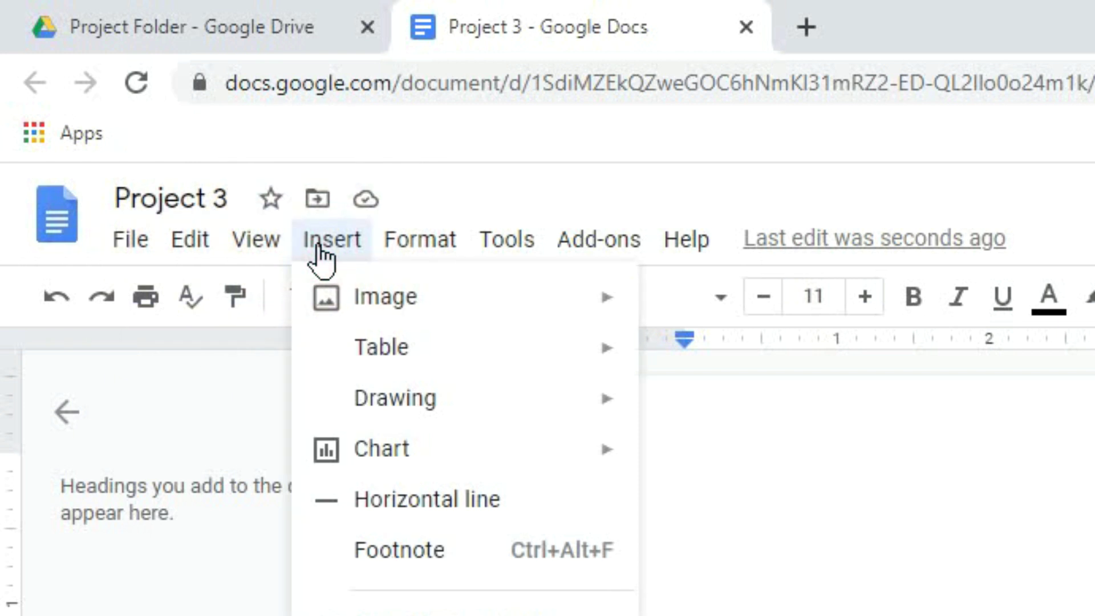
click(351, 299)
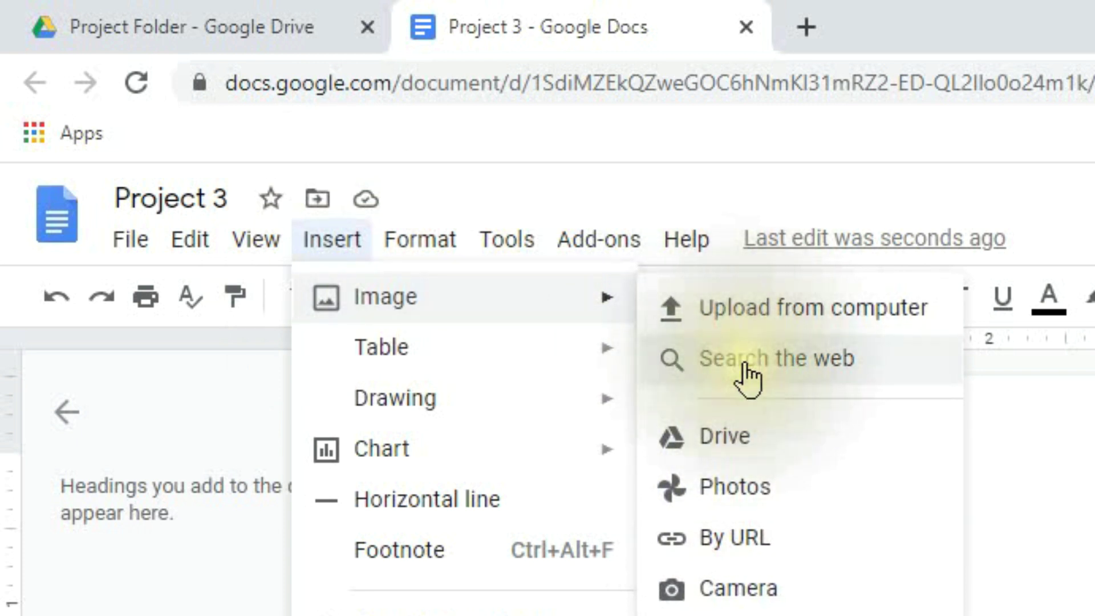
click(746, 374)
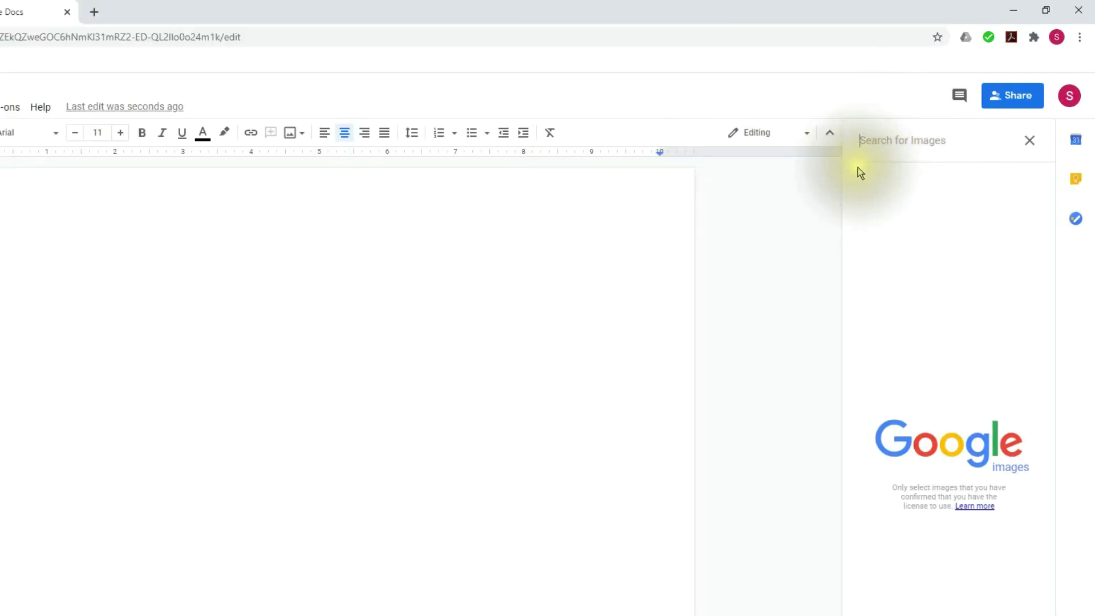
click(884, 138)
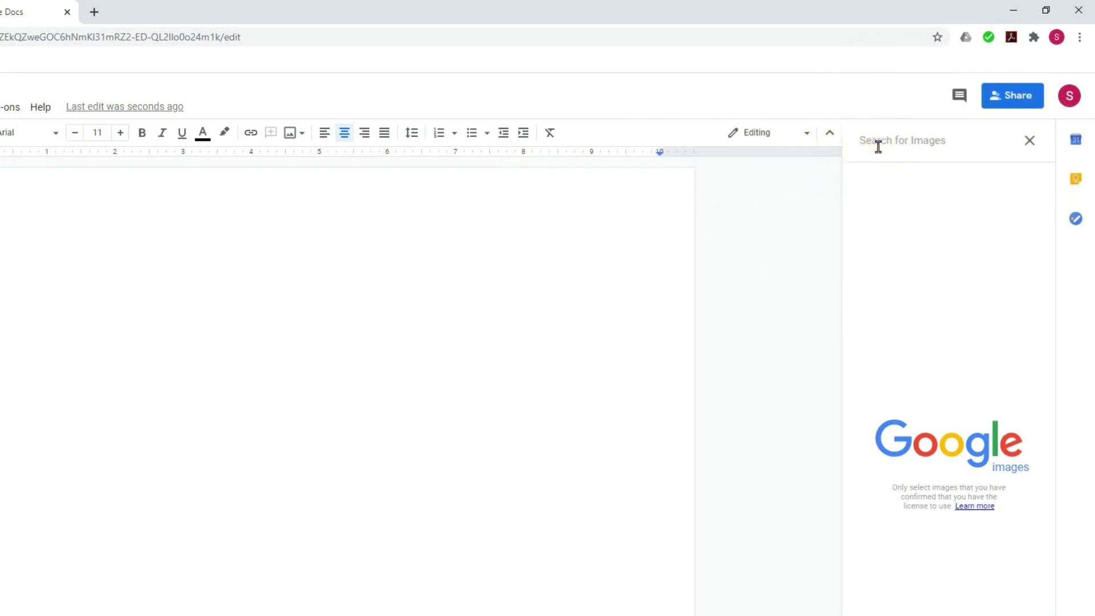
text(November)
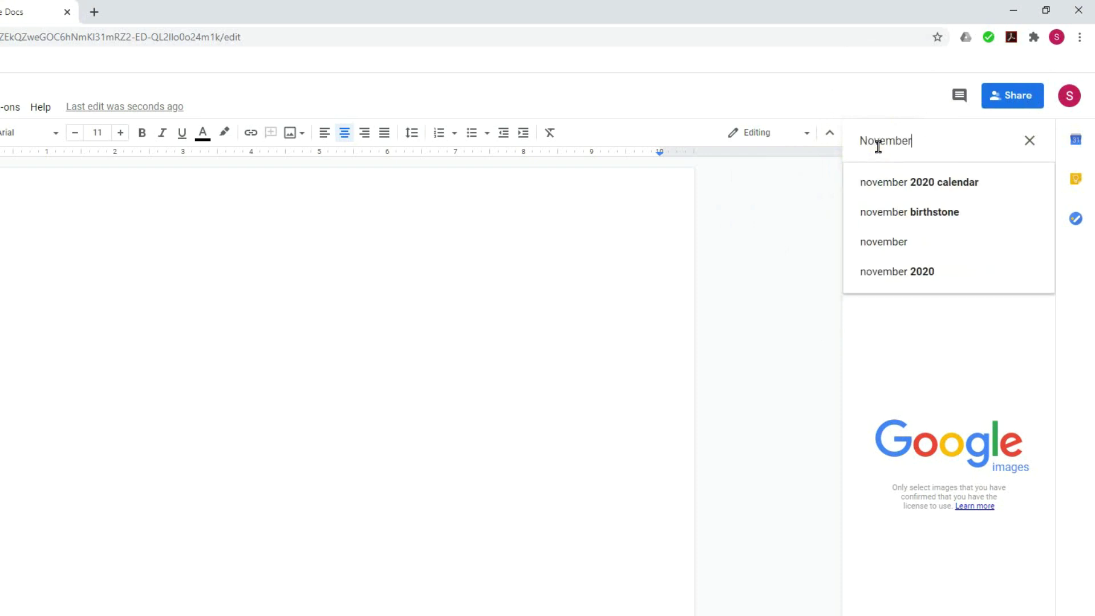
key(Return)
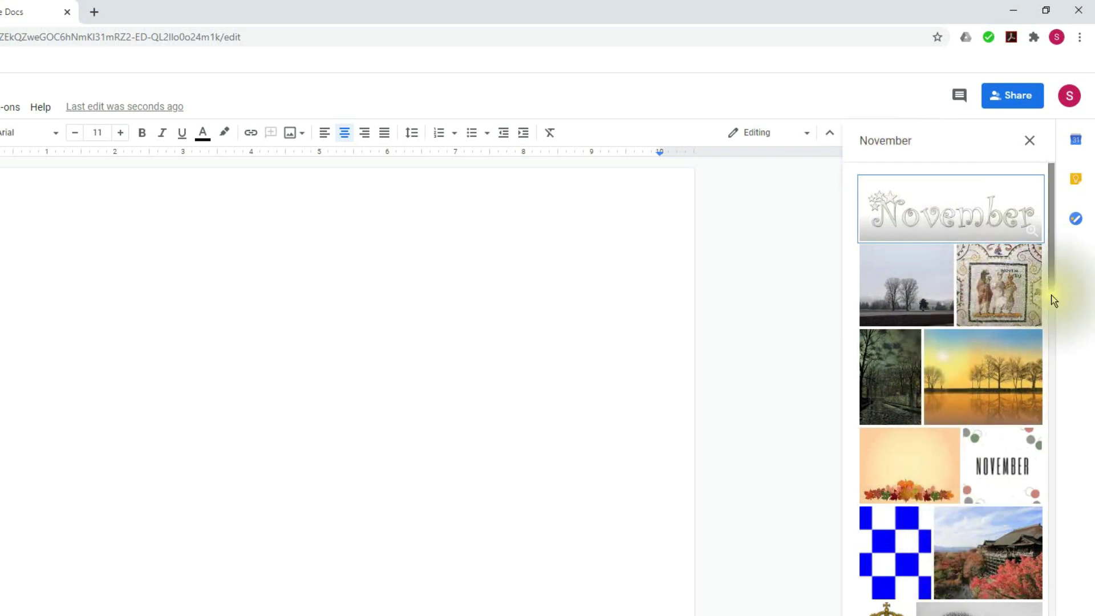
Insert the picture of yellow and orange maple leaves from the image search results into the document.
drag(1053, 261, 1052, 405)
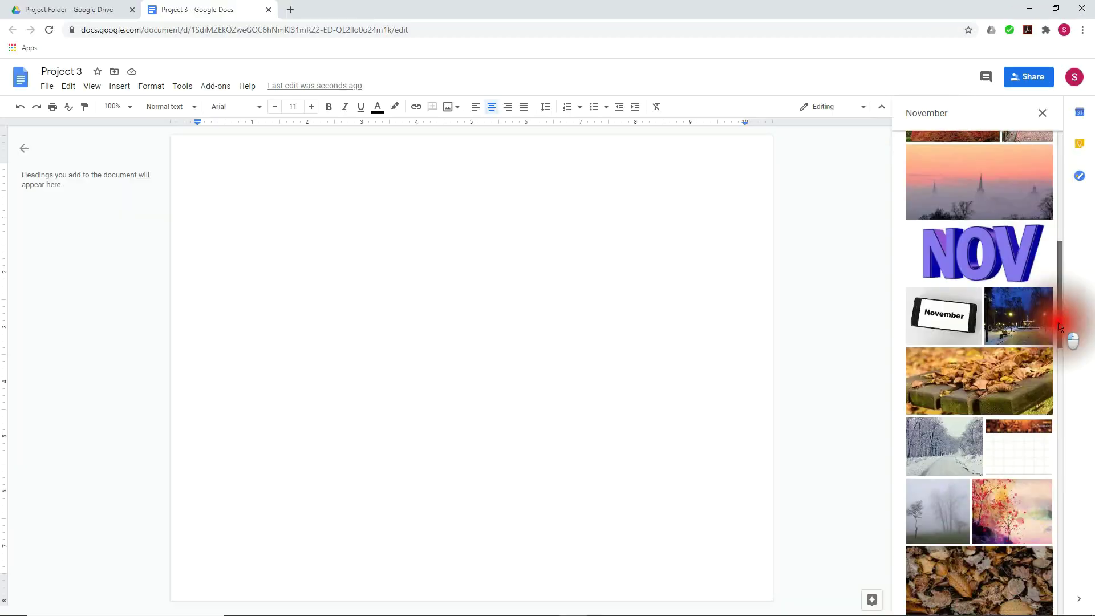
drag(1060, 326, 1063, 392)
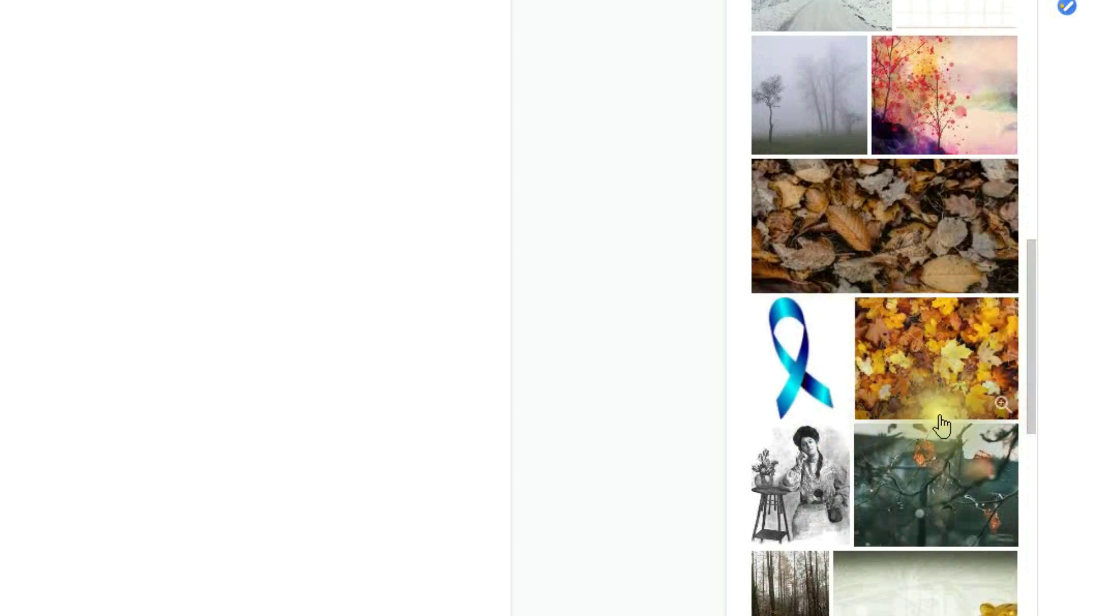
click(933, 381)
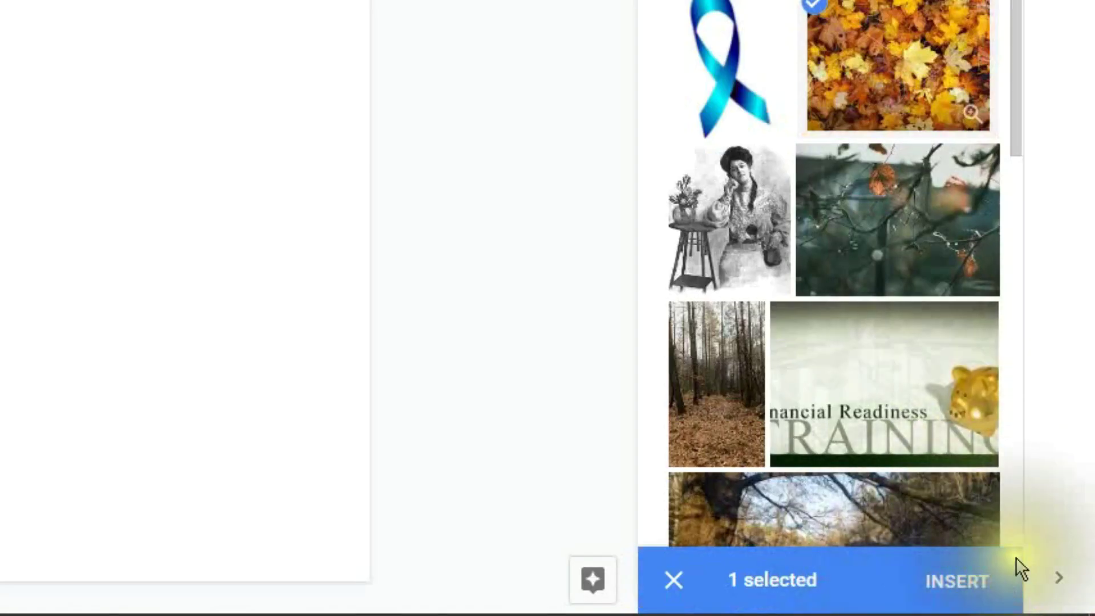
click(971, 587)
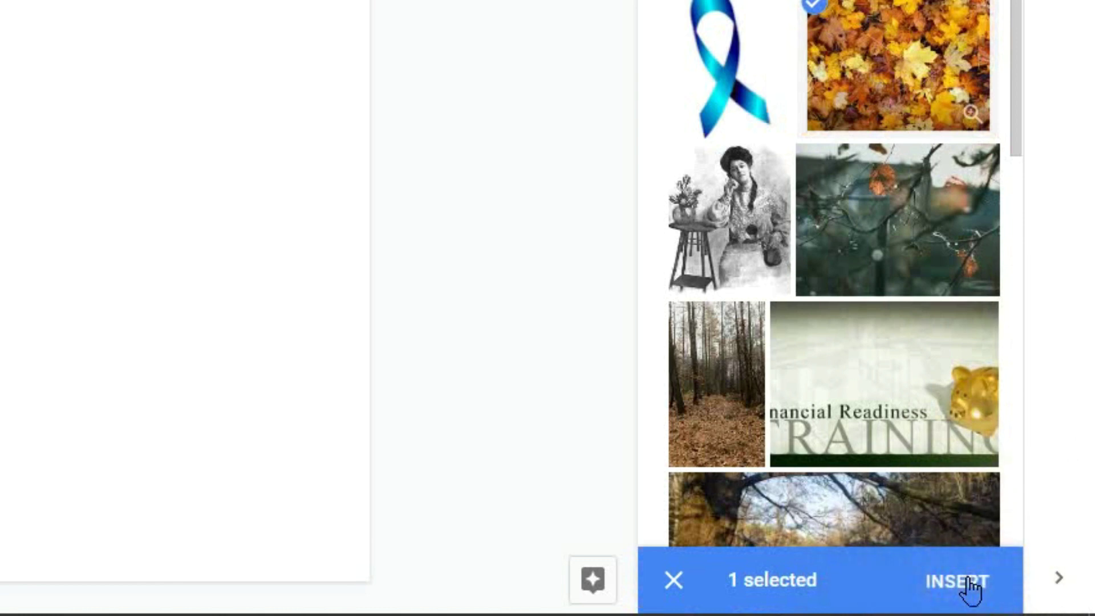
click(971, 587)
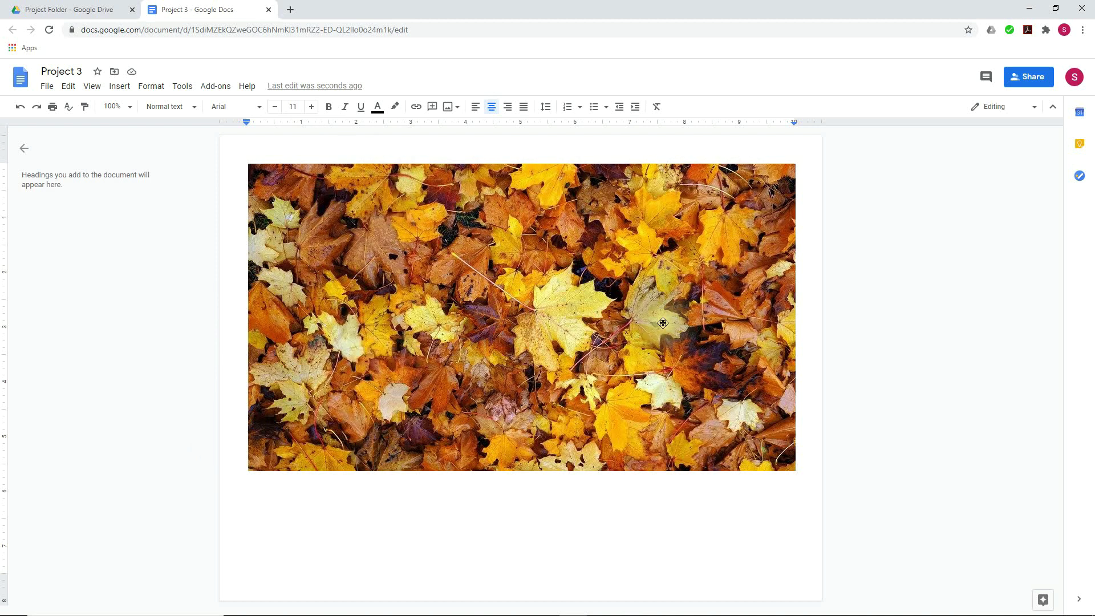
Shrink the leaves picture proportionally to about 2 inches wide and check the ruler display option.
click(558, 310)
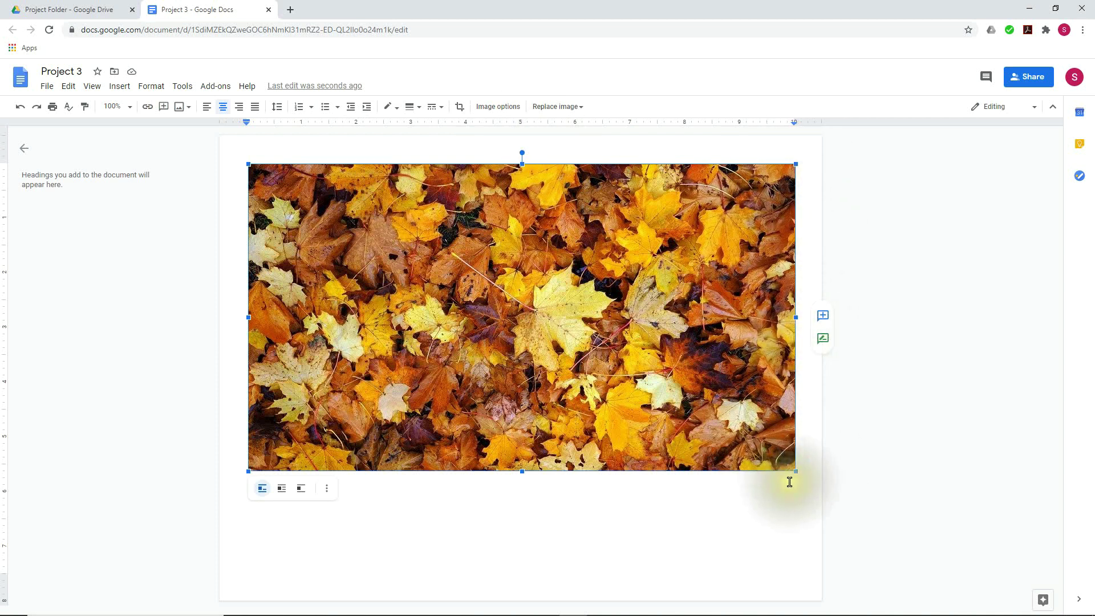
drag(796, 471, 360, 196)
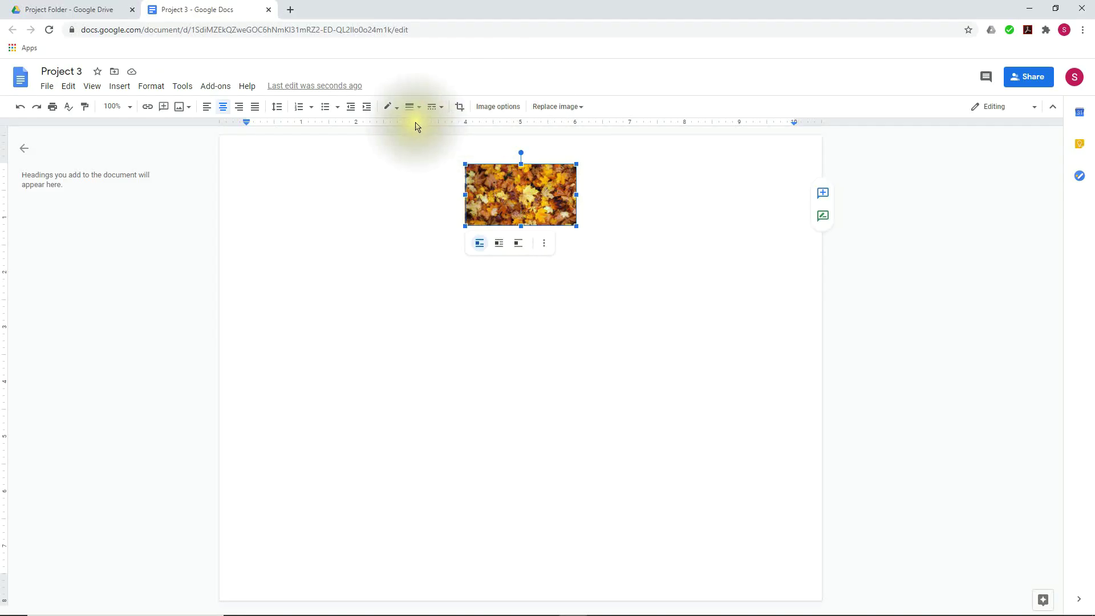
click(99, 93)
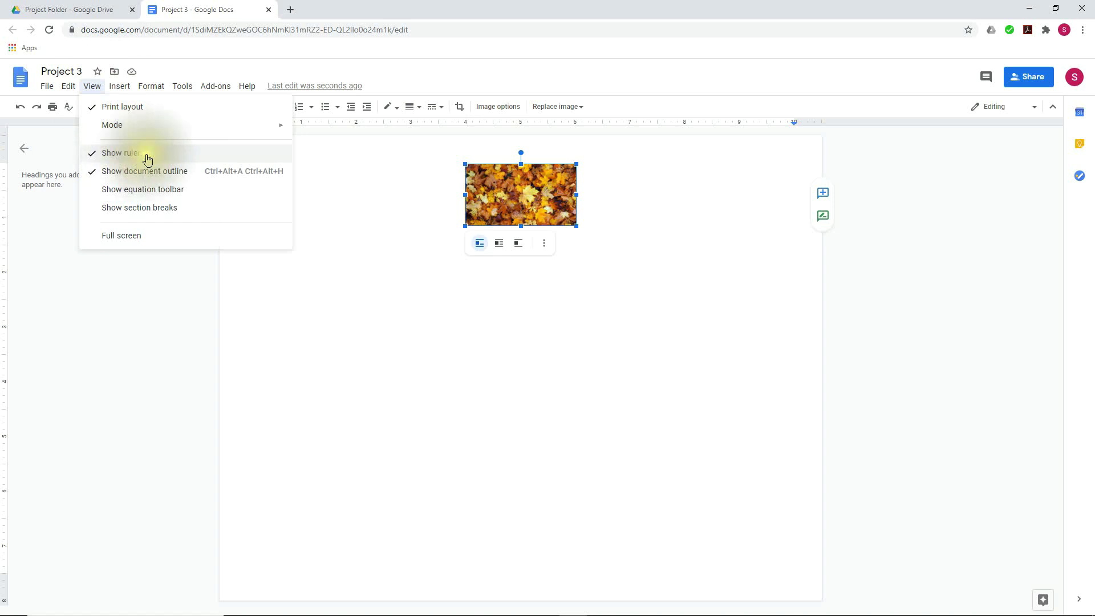
click(593, 159)
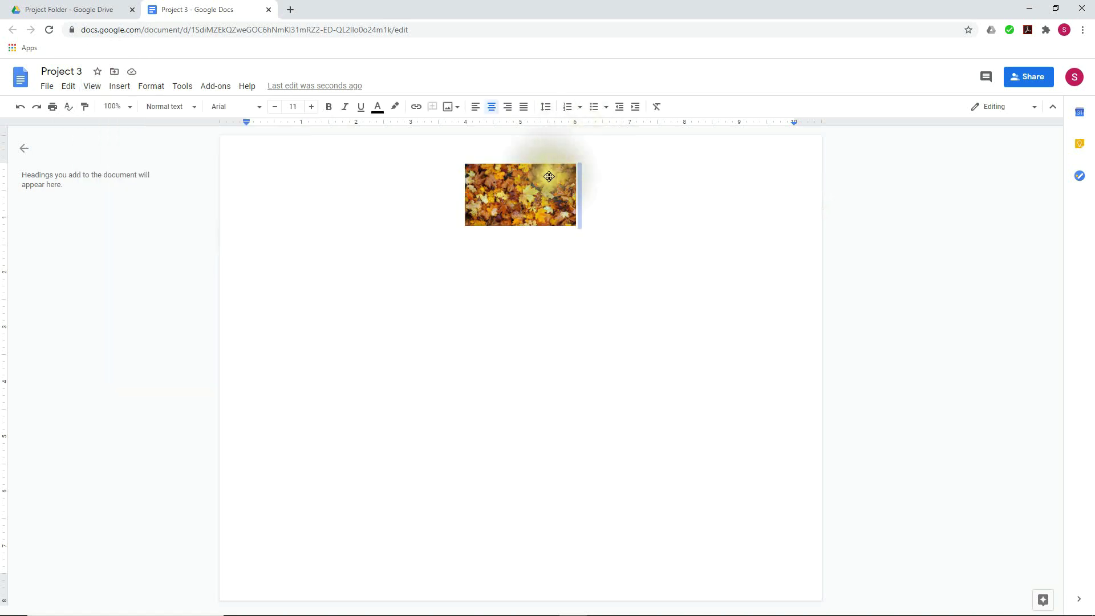
click(522, 171)
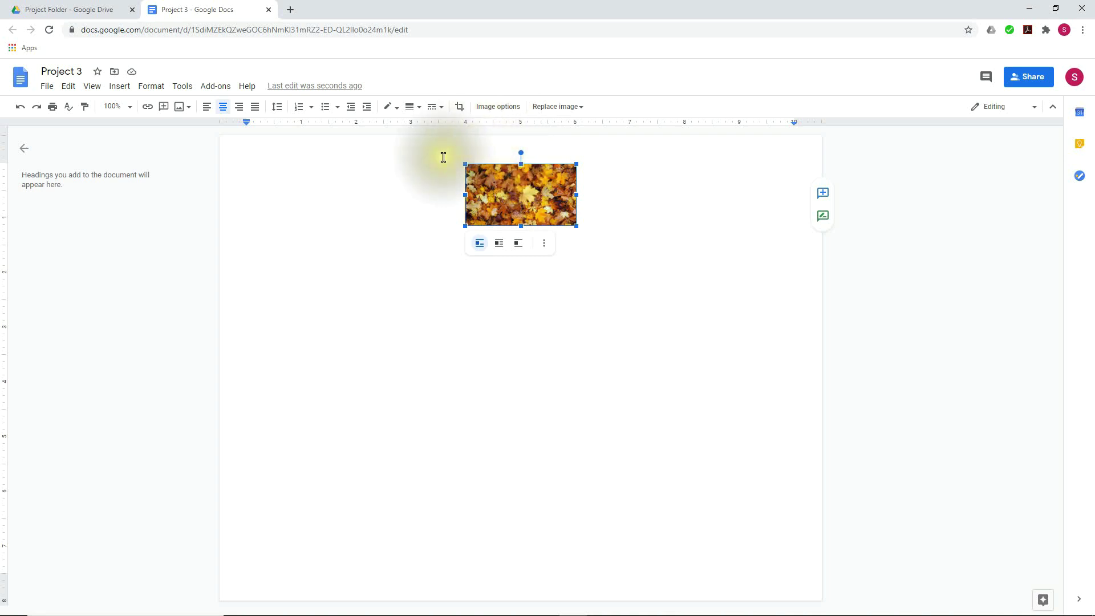
click(623, 204)
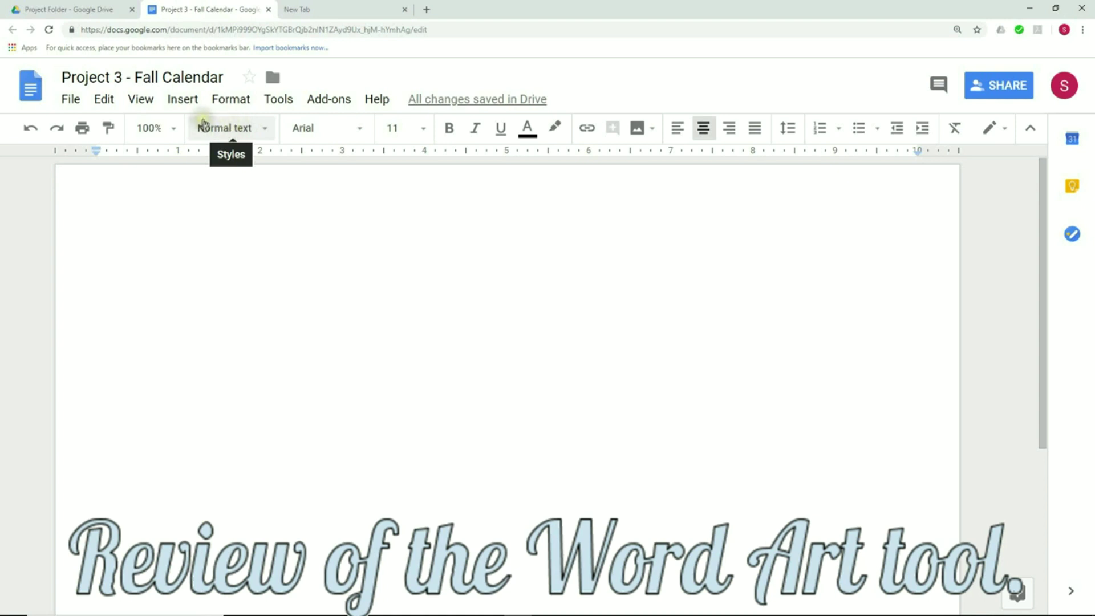
Insert a new drawing into the Project 3 - Fall Calendar document containing word art that reads "A Word".
click(189, 104)
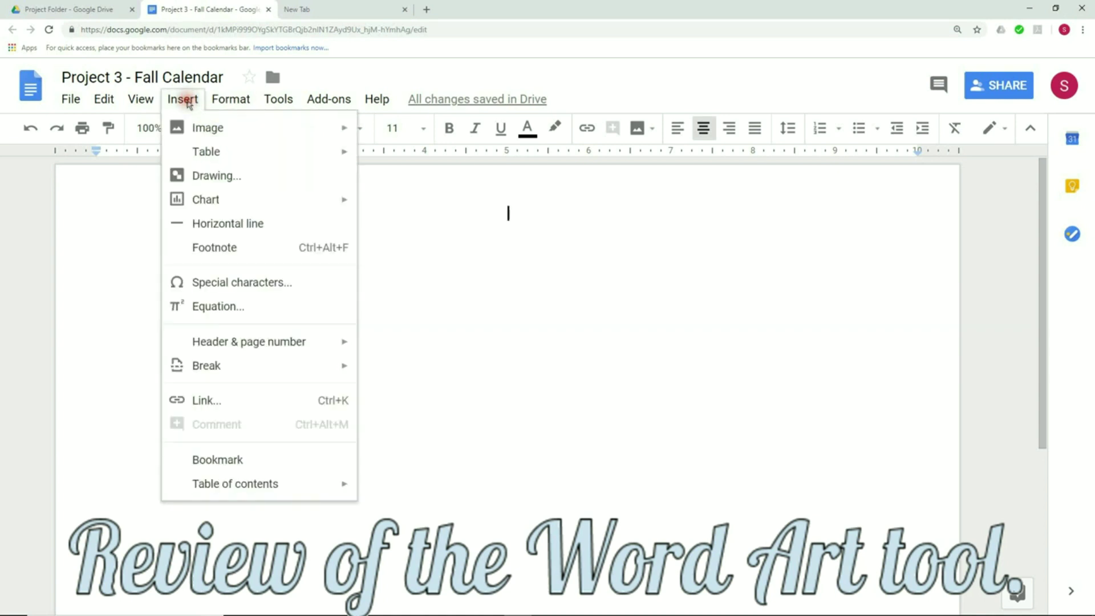
click(203, 178)
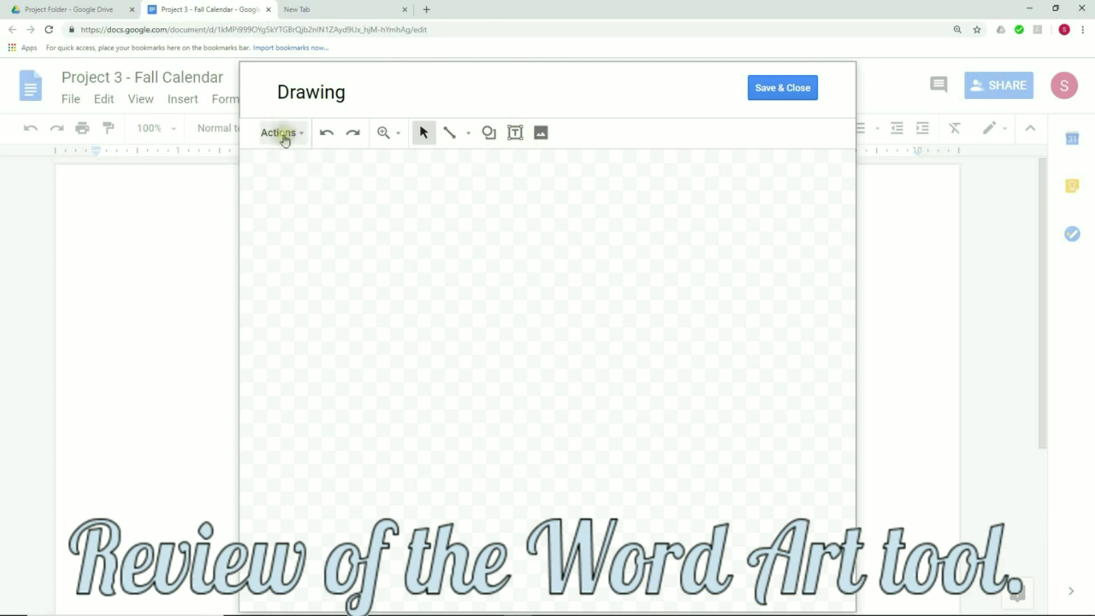
click(284, 138)
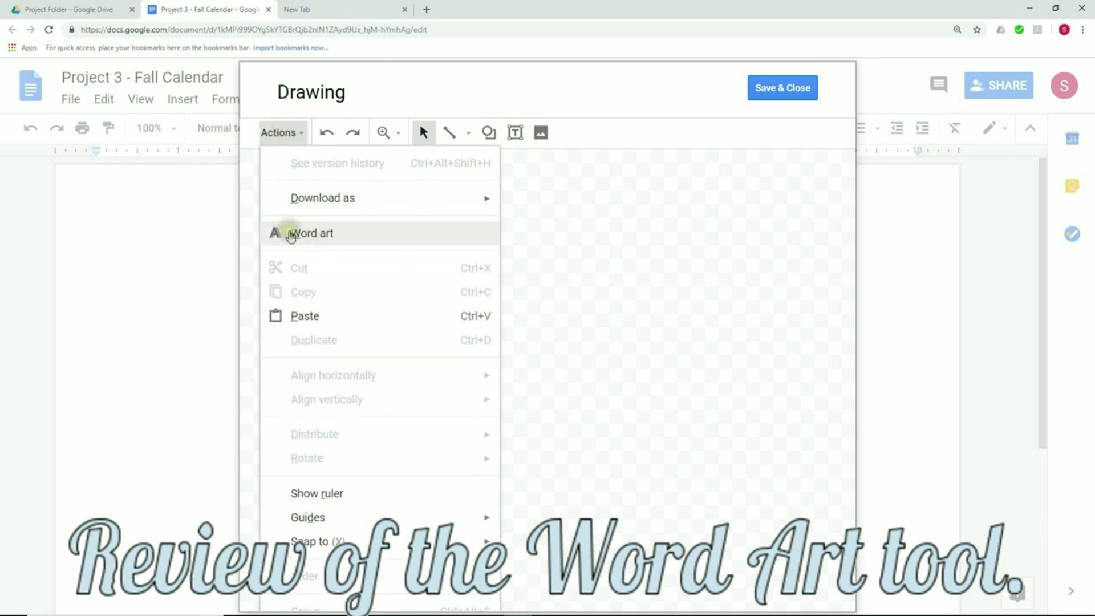
click(310, 234)
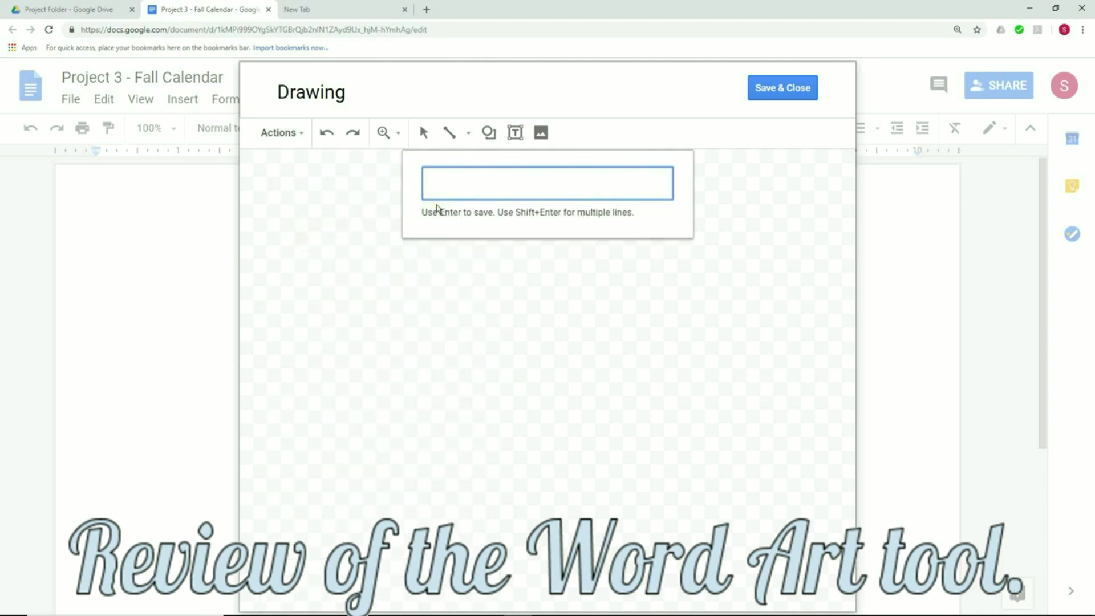
text(A Word)
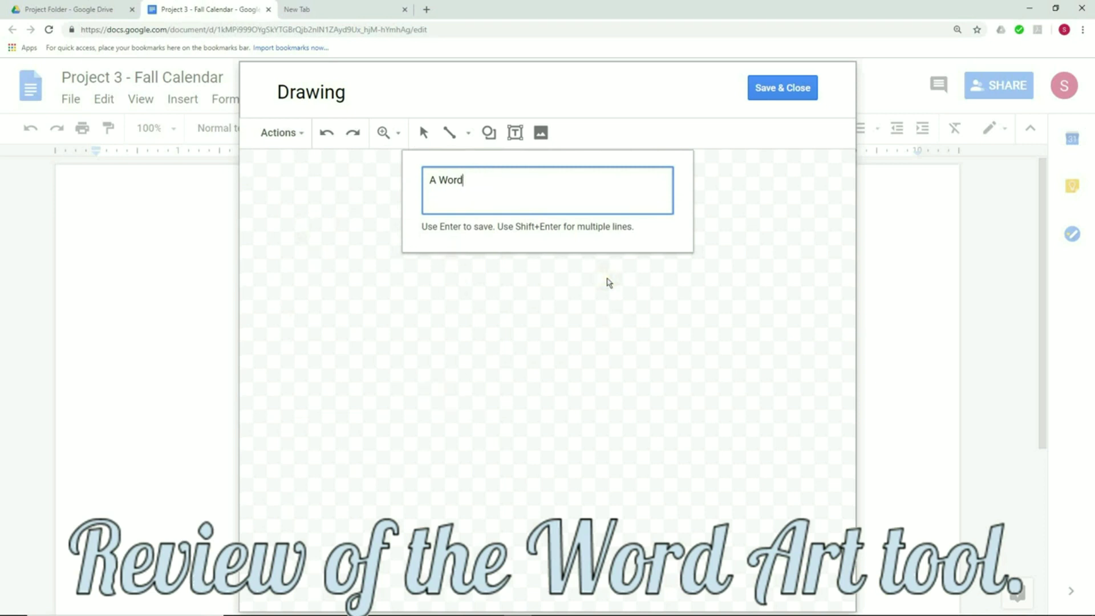
key(Return)
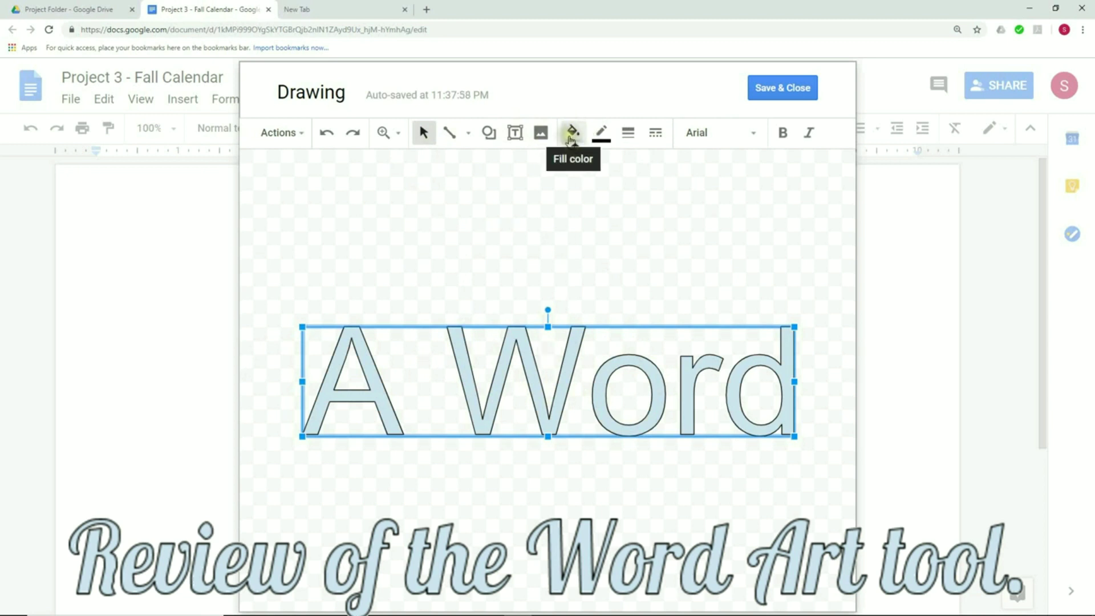
Fill the "A Word" word art with dark green and give it a yellow border 4px thick.
click(572, 137)
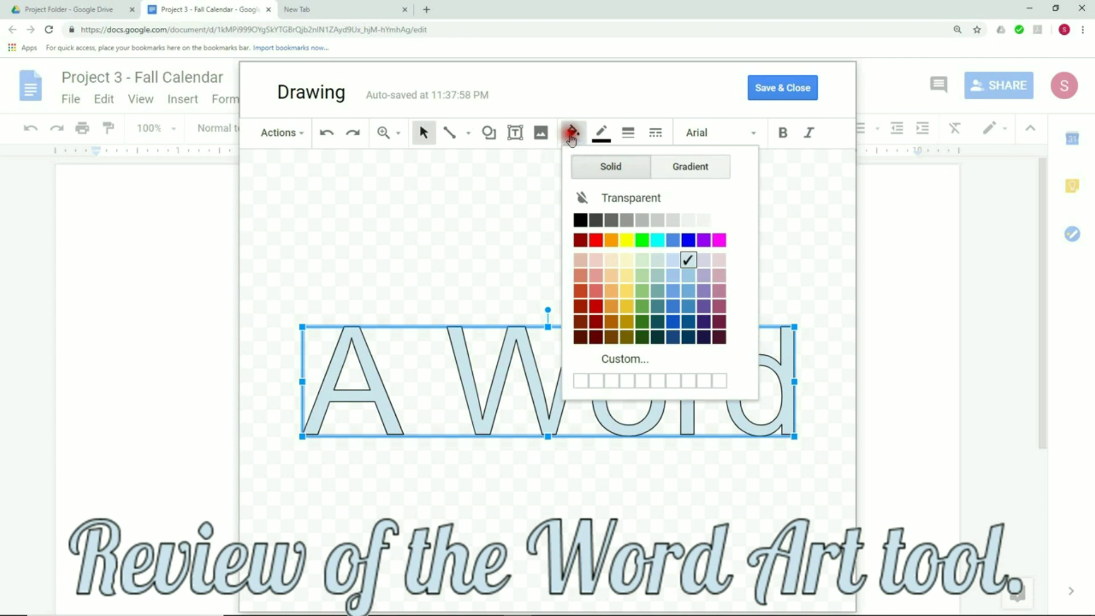
click(642, 336)
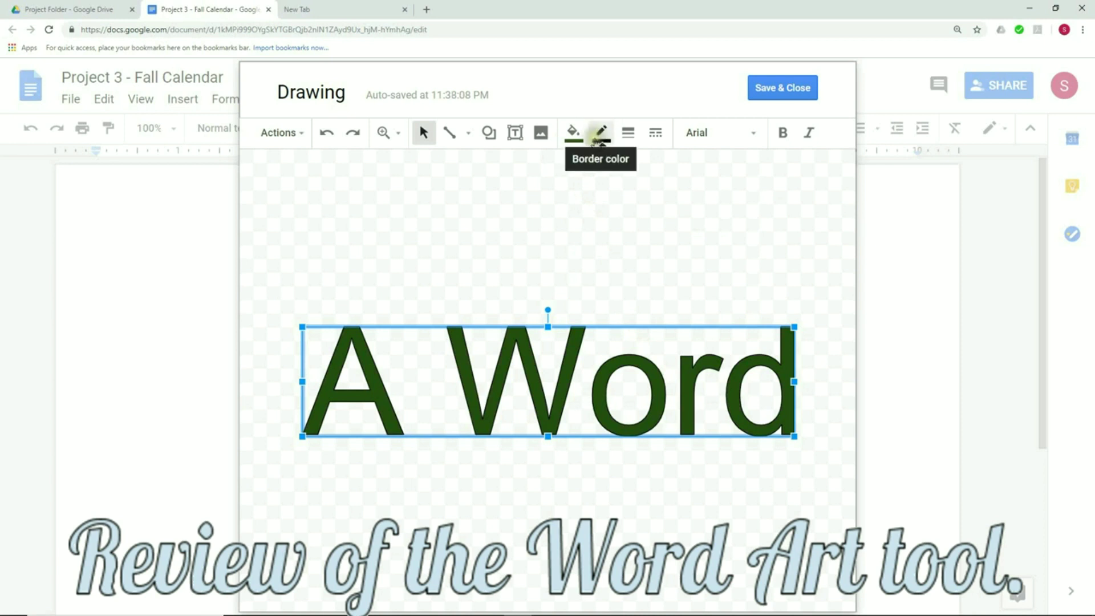
click(602, 137)
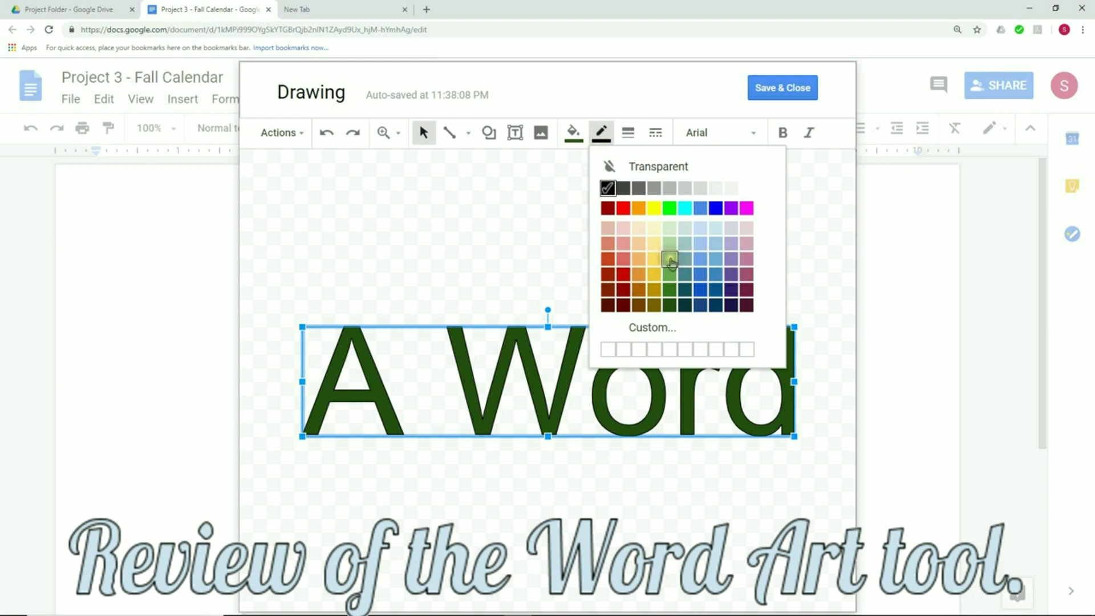
click(654, 261)
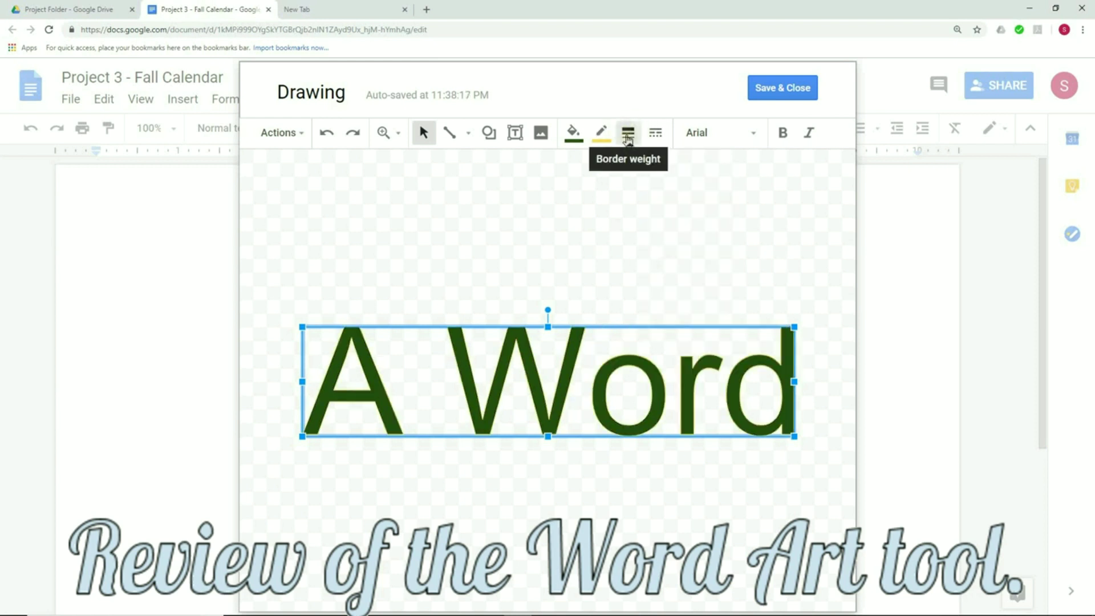
click(629, 137)
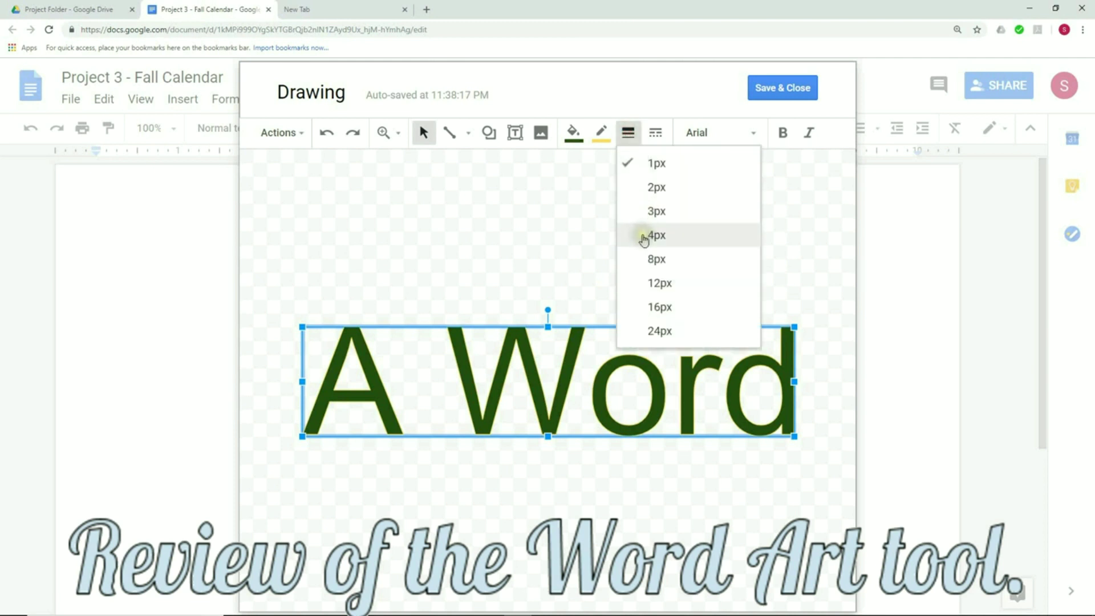
click(644, 238)
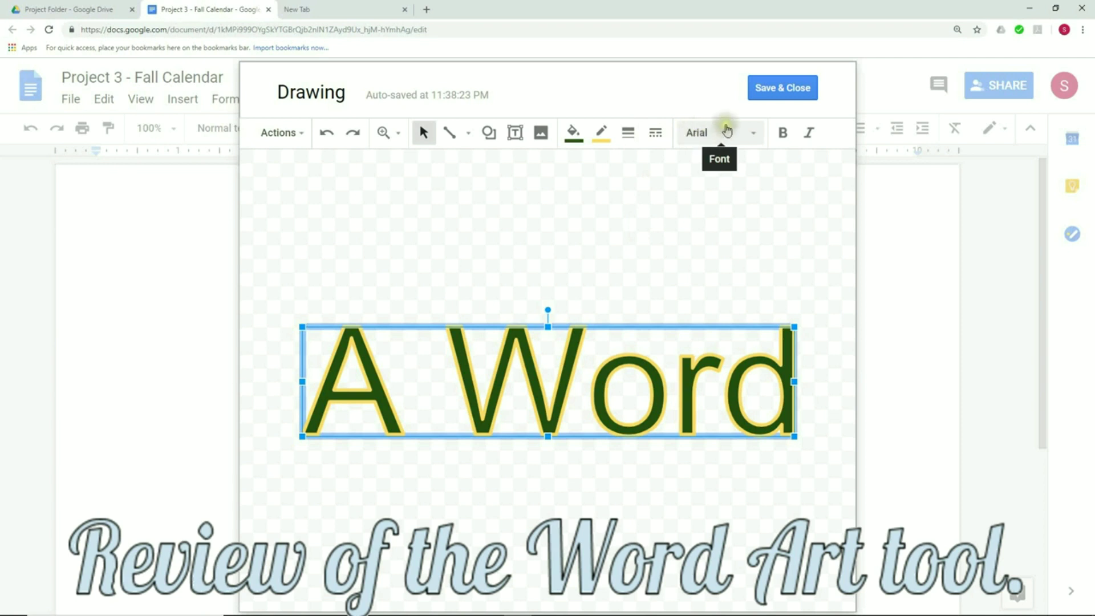
Set the word art's font to Clicker Script and save the drawing into the document.
click(715, 137)
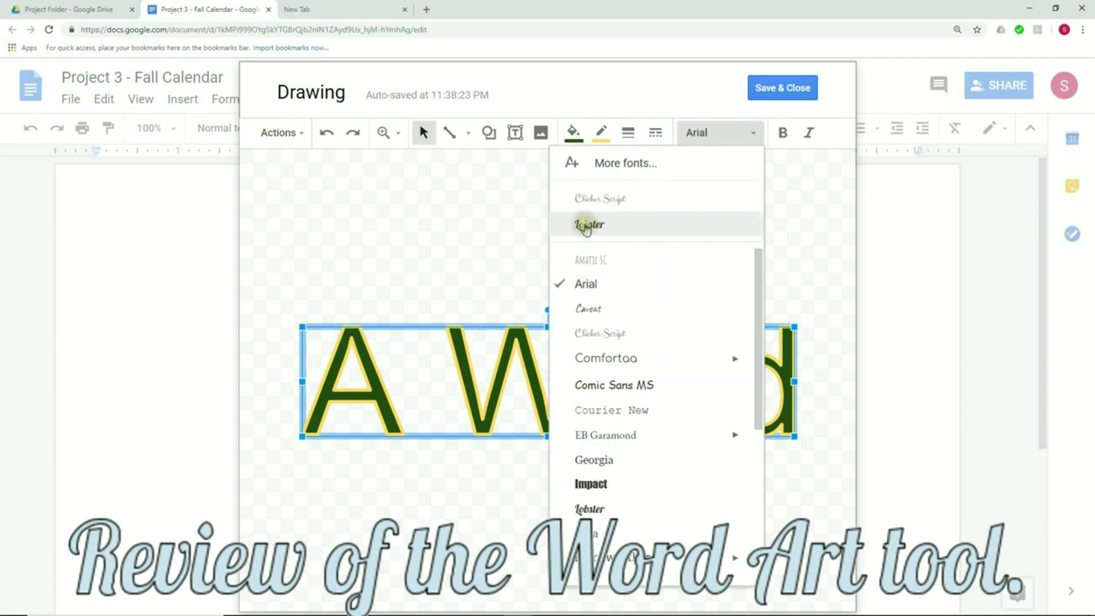
click(601, 201)
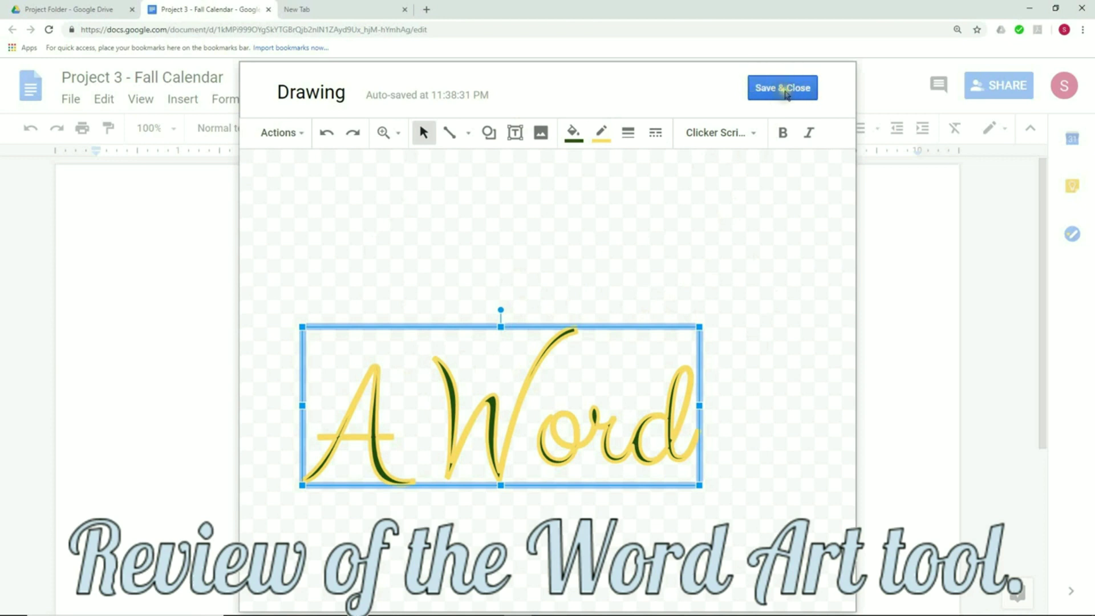
click(785, 90)
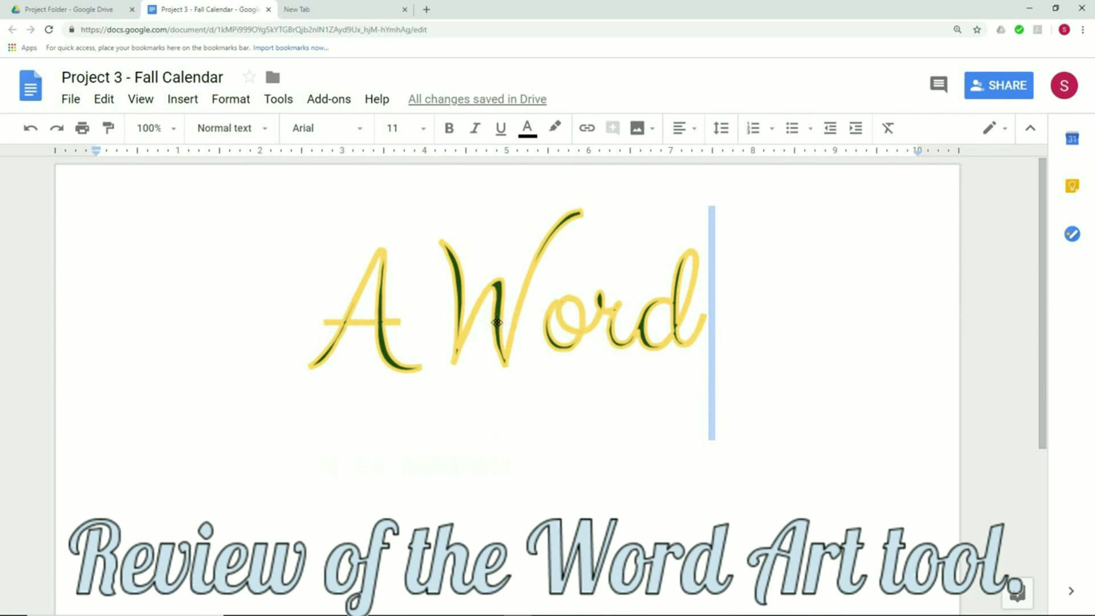
Reopen the word art drawing for editing and change its text to "The Words".
double_click(497, 322)
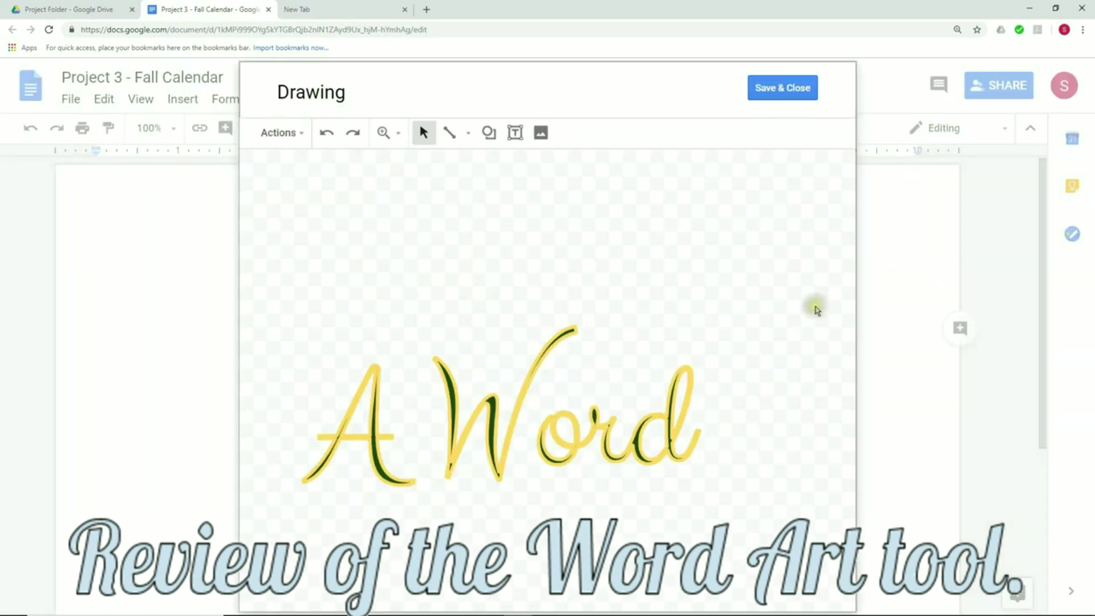
click(523, 410)
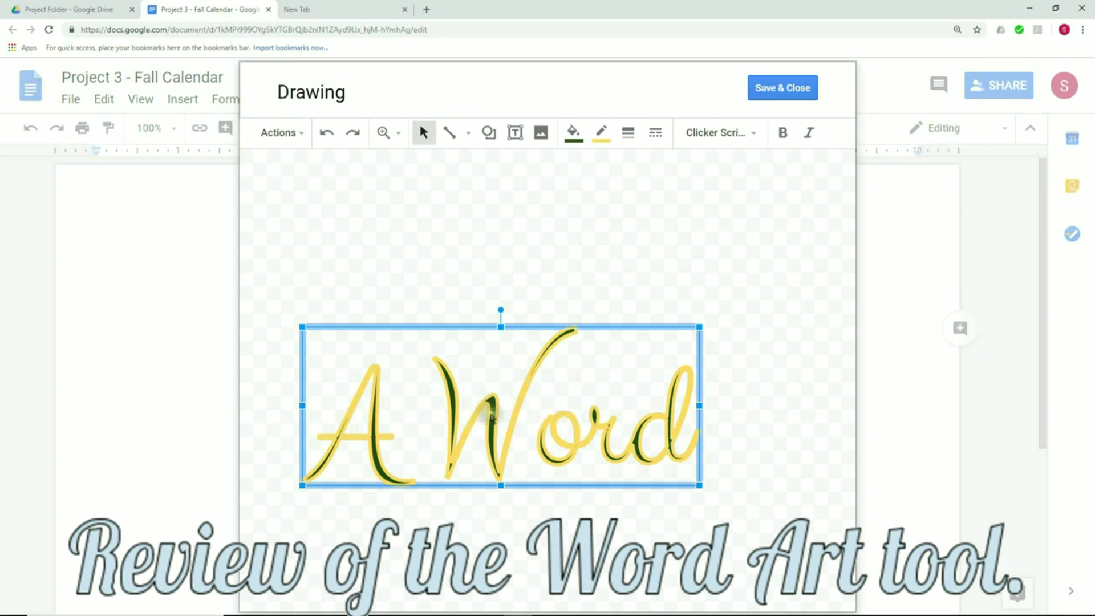
double_click(492, 413)
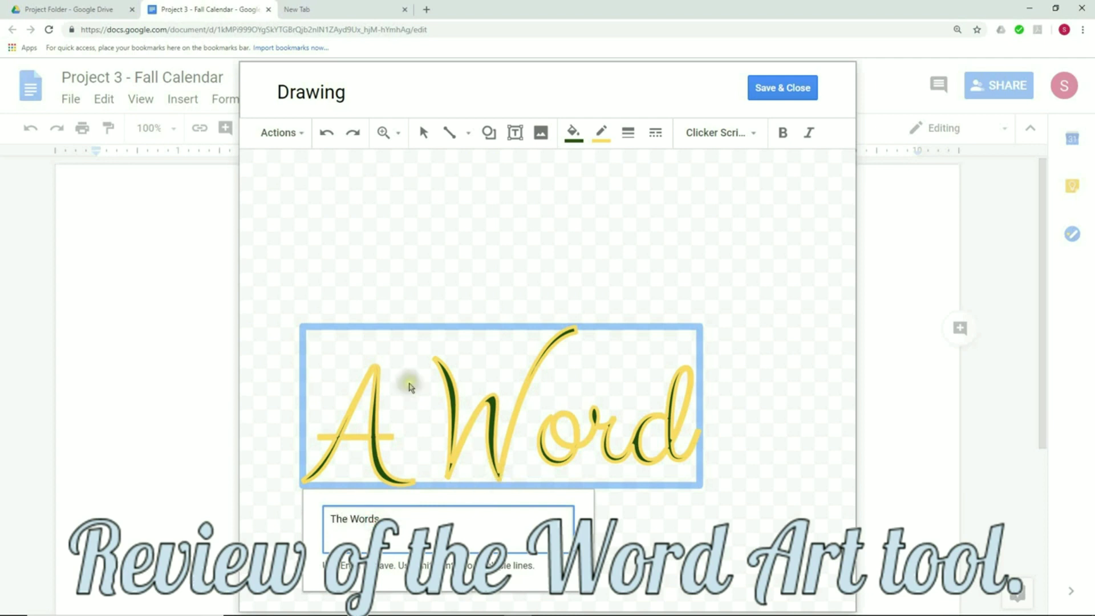
key(Return)
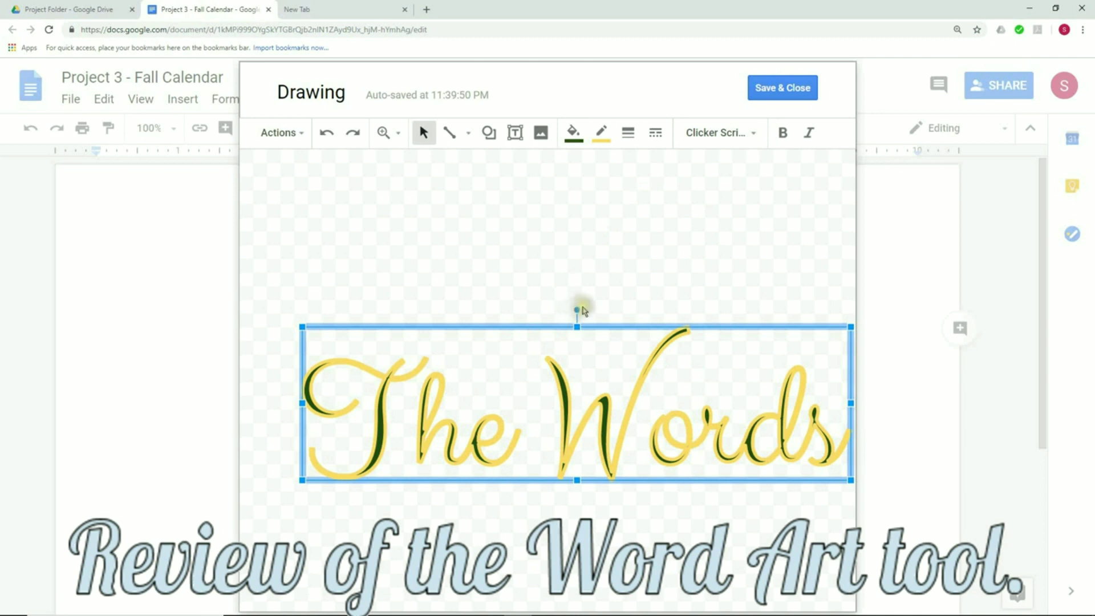
Reposition and rotate "The Words" so it slopes diagonally downward to the right, and save the drawing into the document.
drag(577, 310, 543, 317)
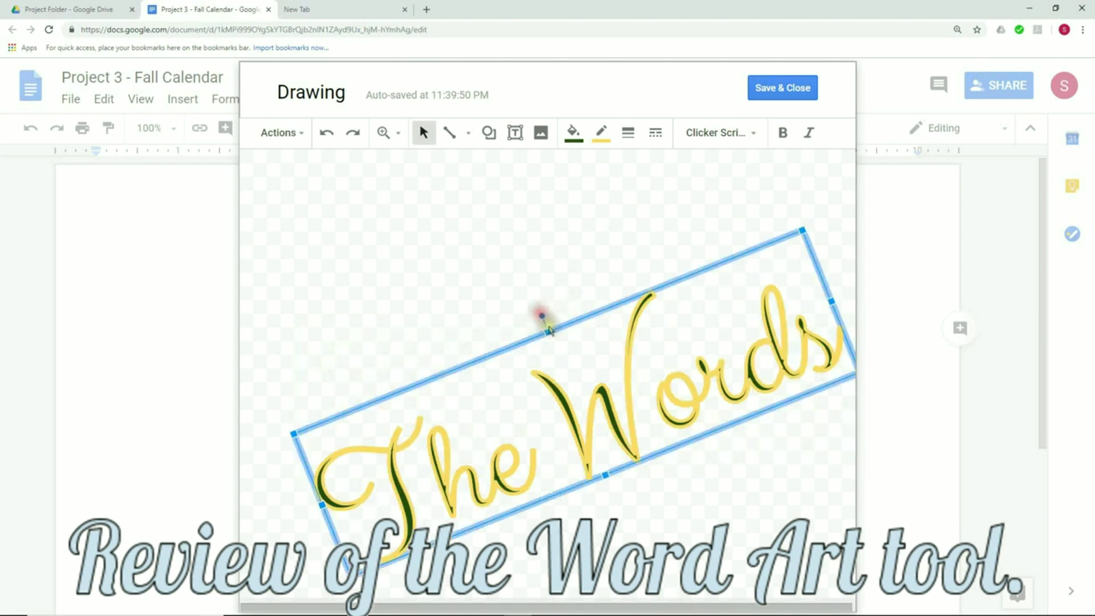
drag(587, 392, 532, 365)
drag(501, 296, 579, 333)
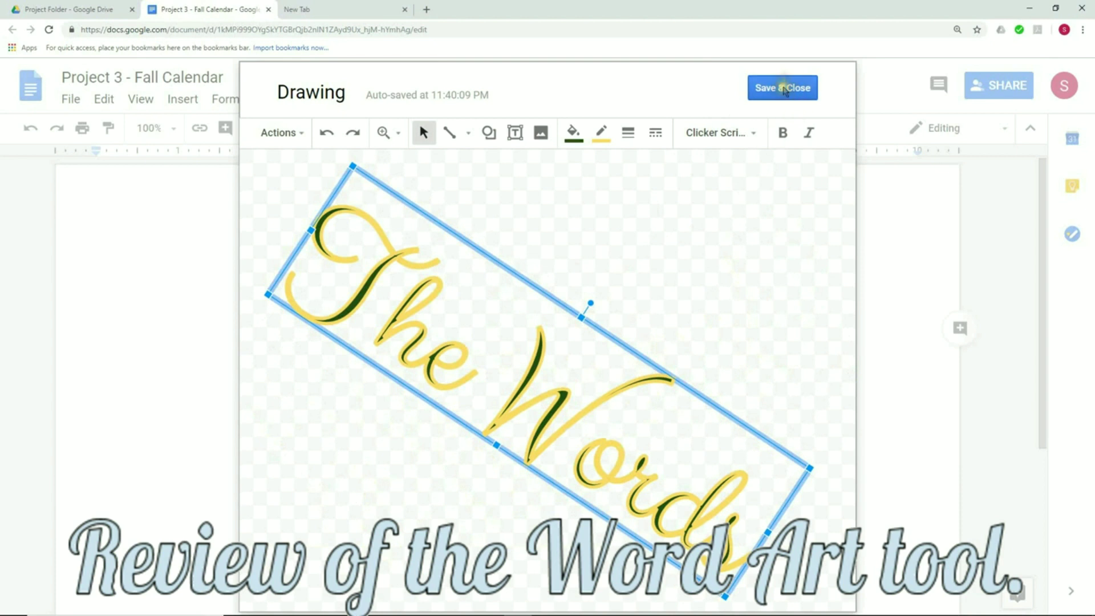
click(784, 88)
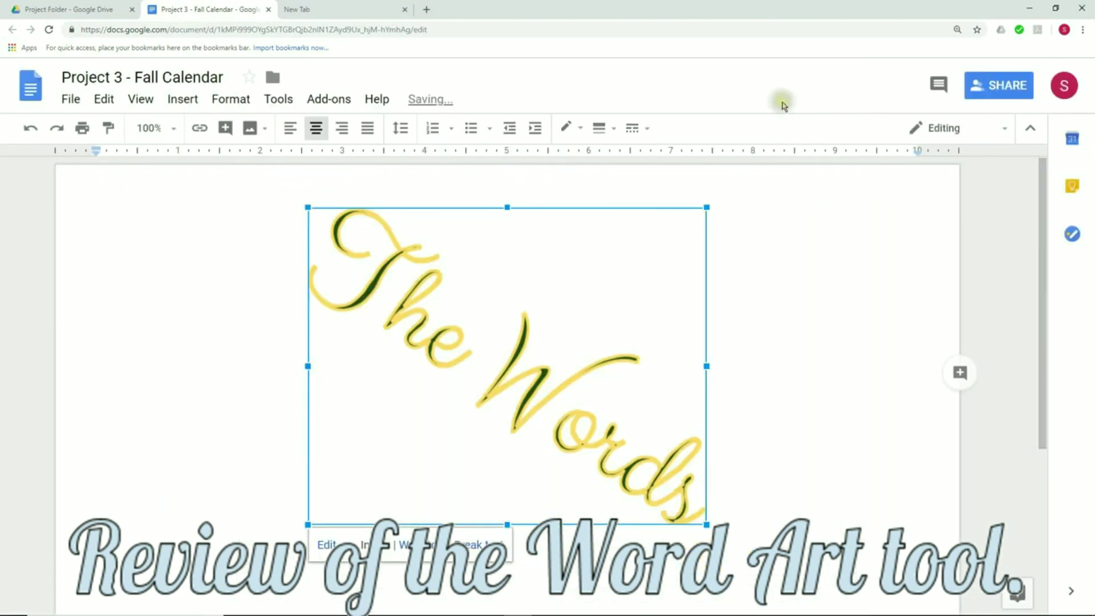
click(749, 371)
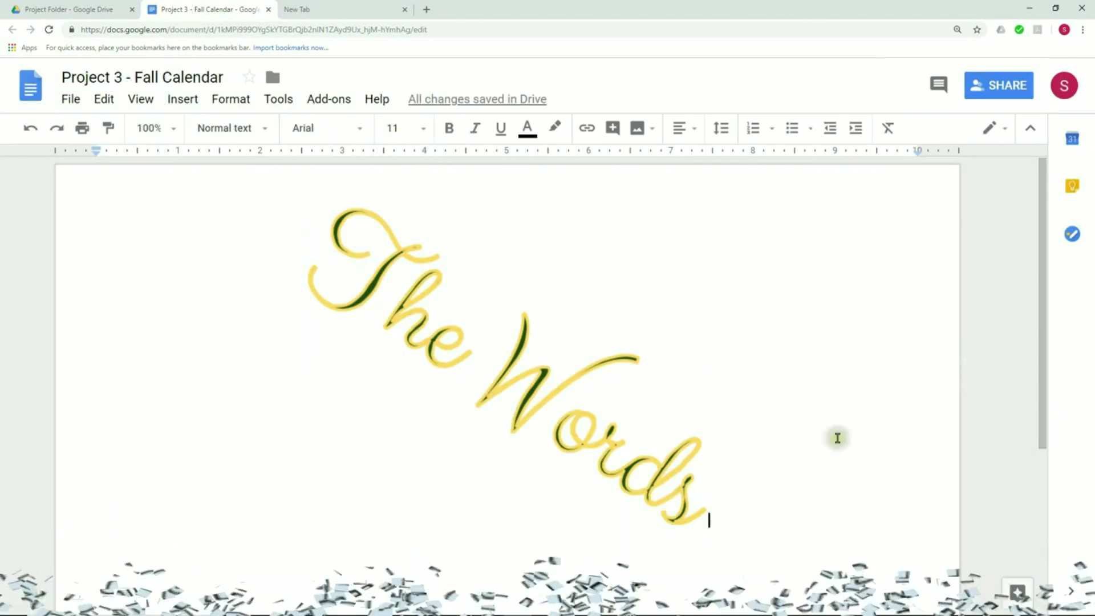
click(826, 495)
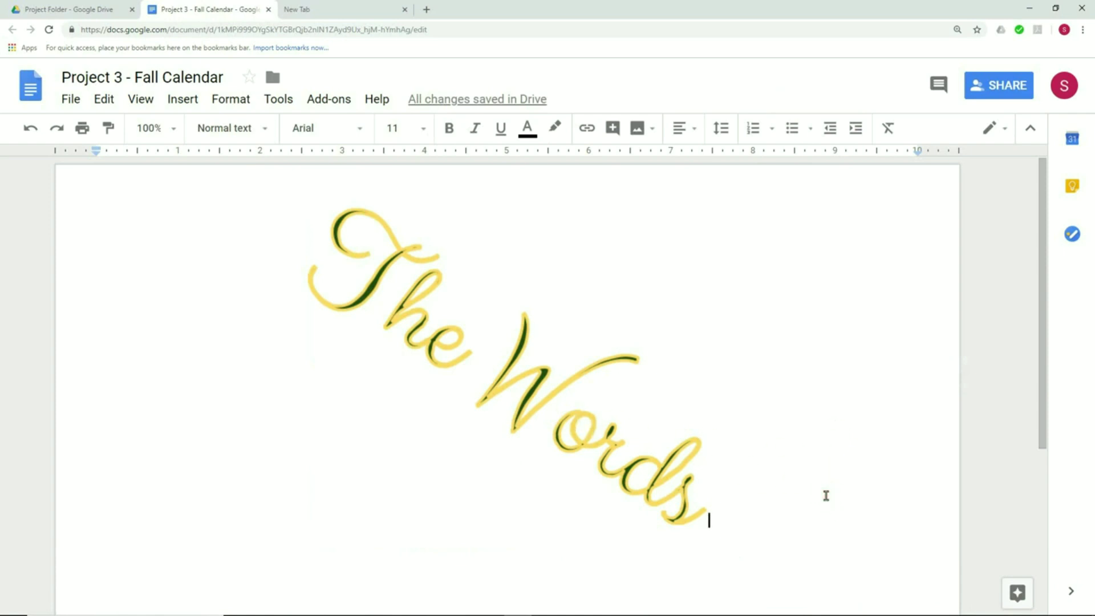
Start a new line below the leaves picture in Project 3 and insert a new blank drawing there.
key(Return)
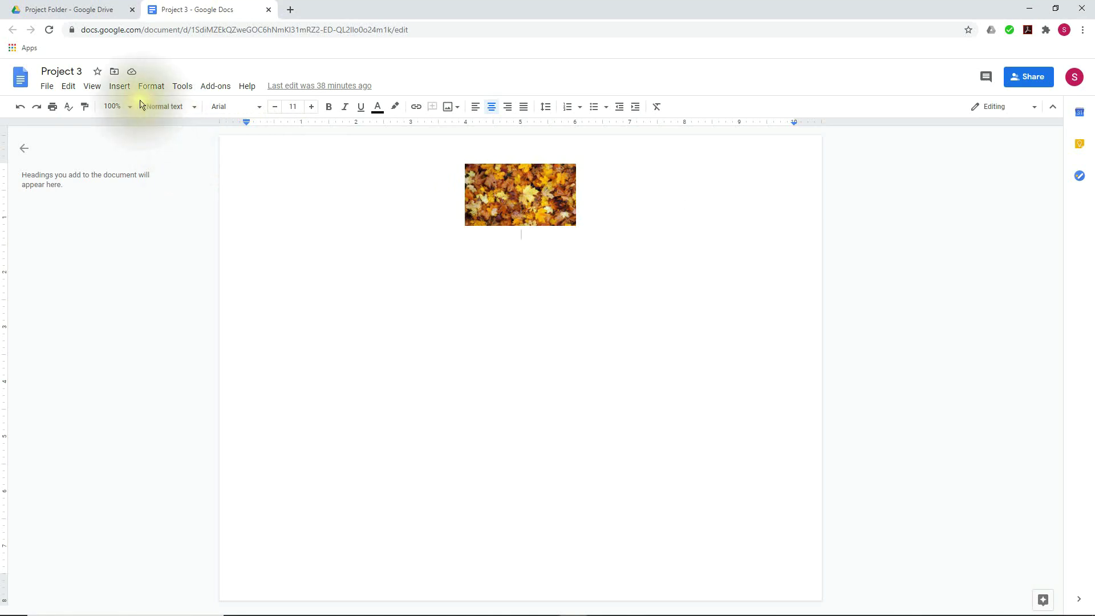
click(120, 88)
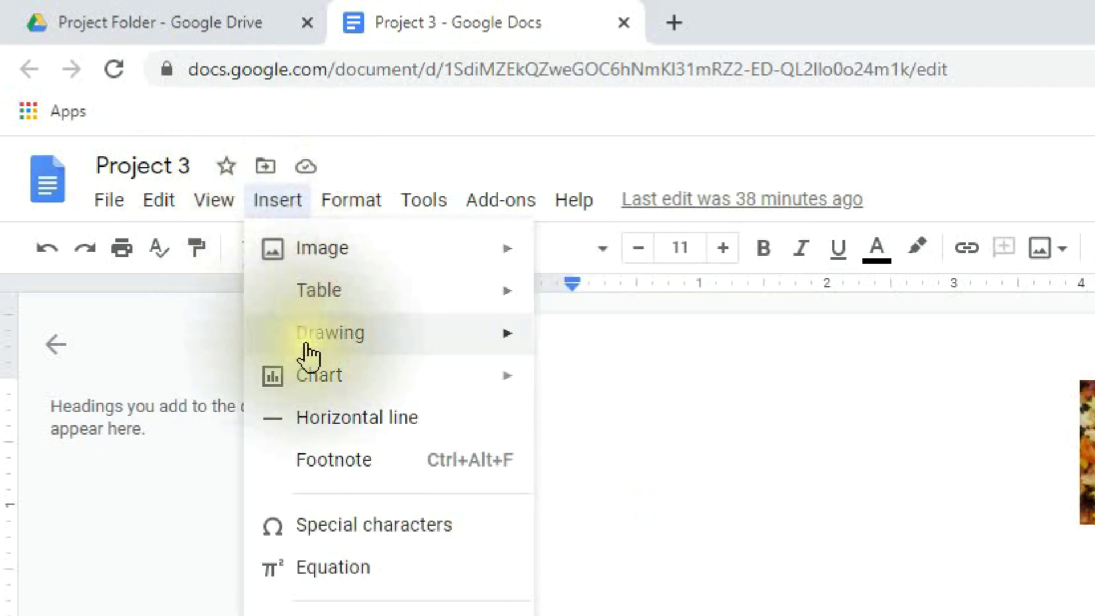
mouse_move(310, 356)
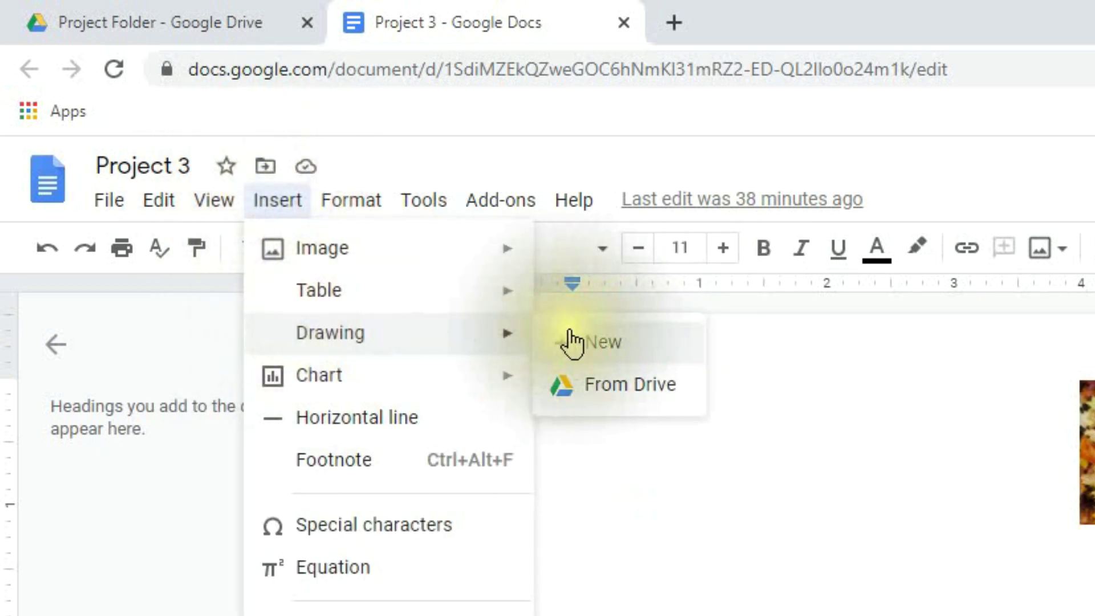
click(605, 343)
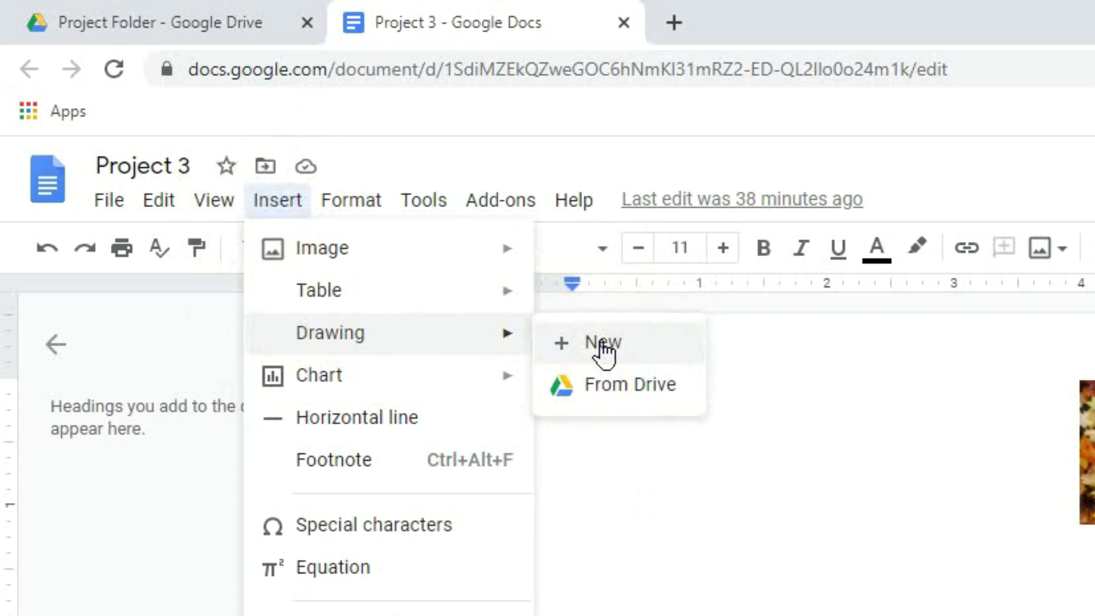
click(603, 345)
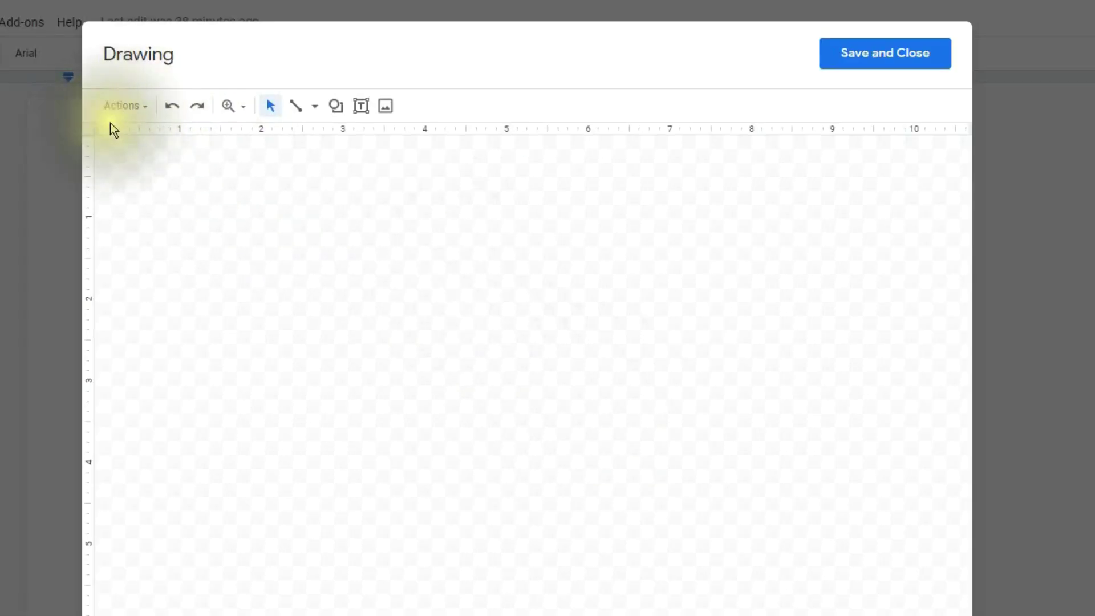
Create word art reading "October" in the blank drawing and fill it with a dark brown colour.
click(128, 107)
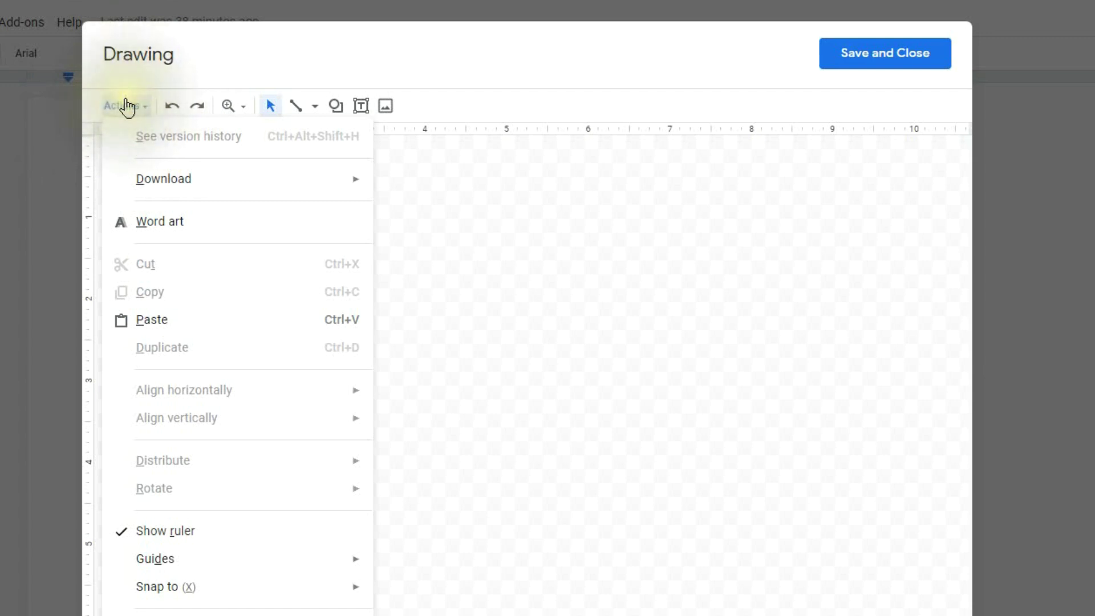
click(145, 227)
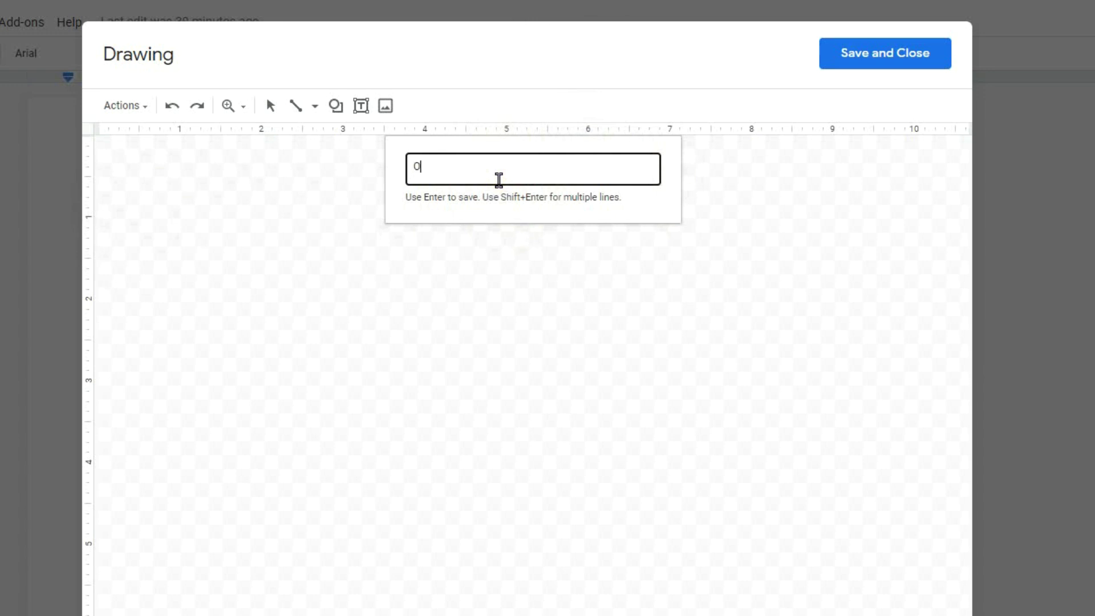
key(shift+Return)
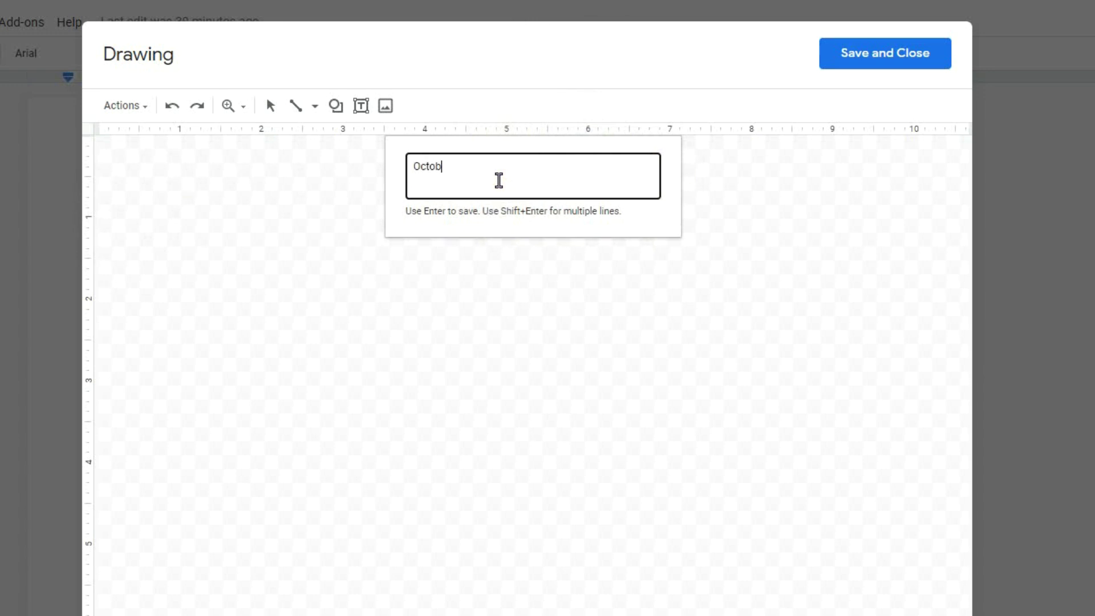
click(548, 155)
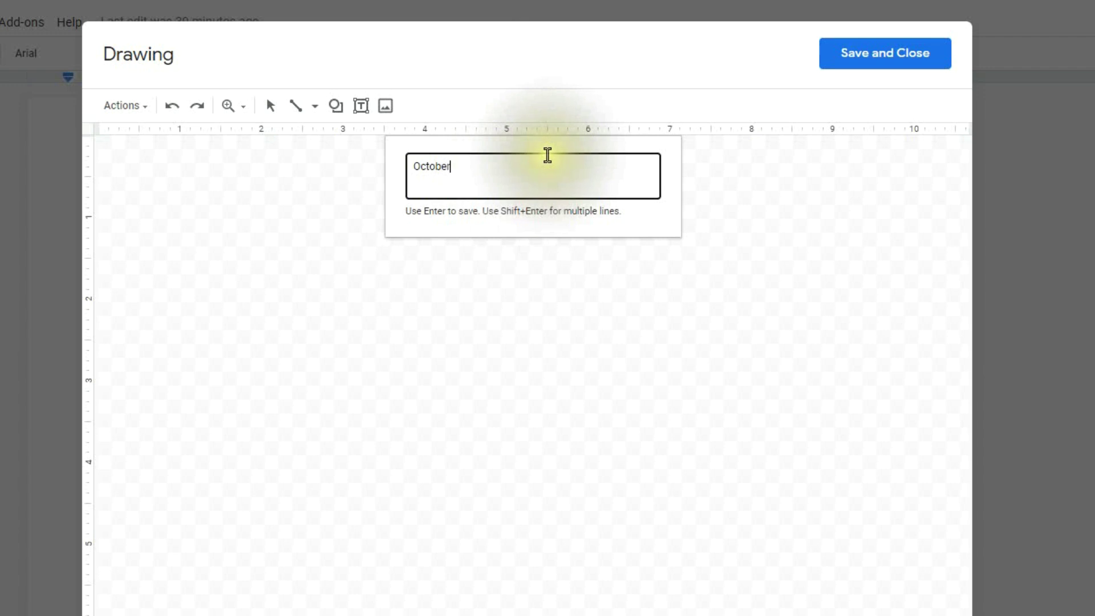
key(Escape)
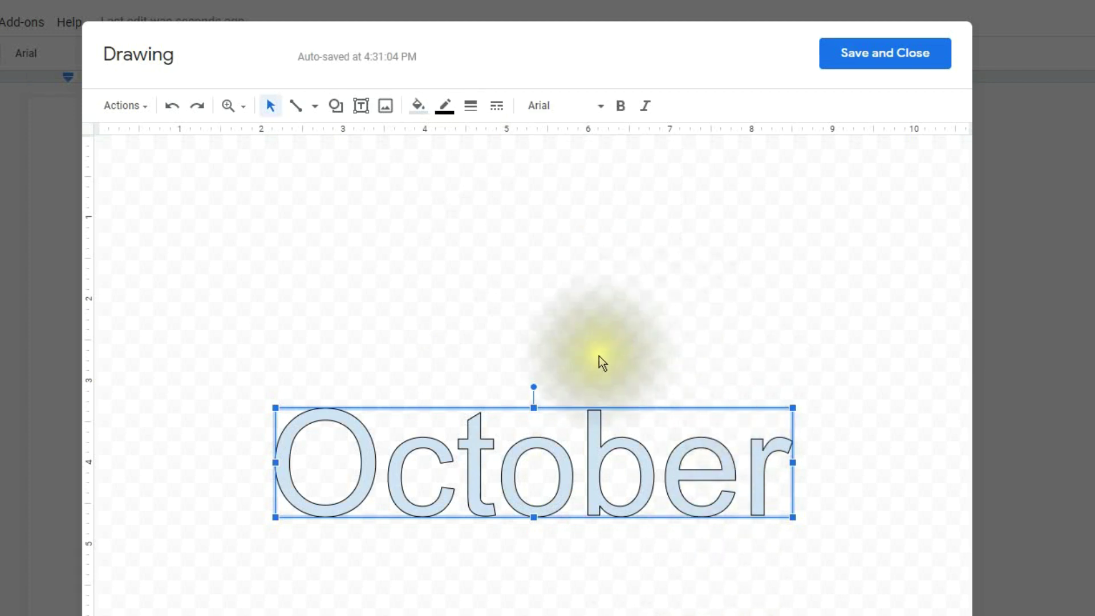
click(418, 108)
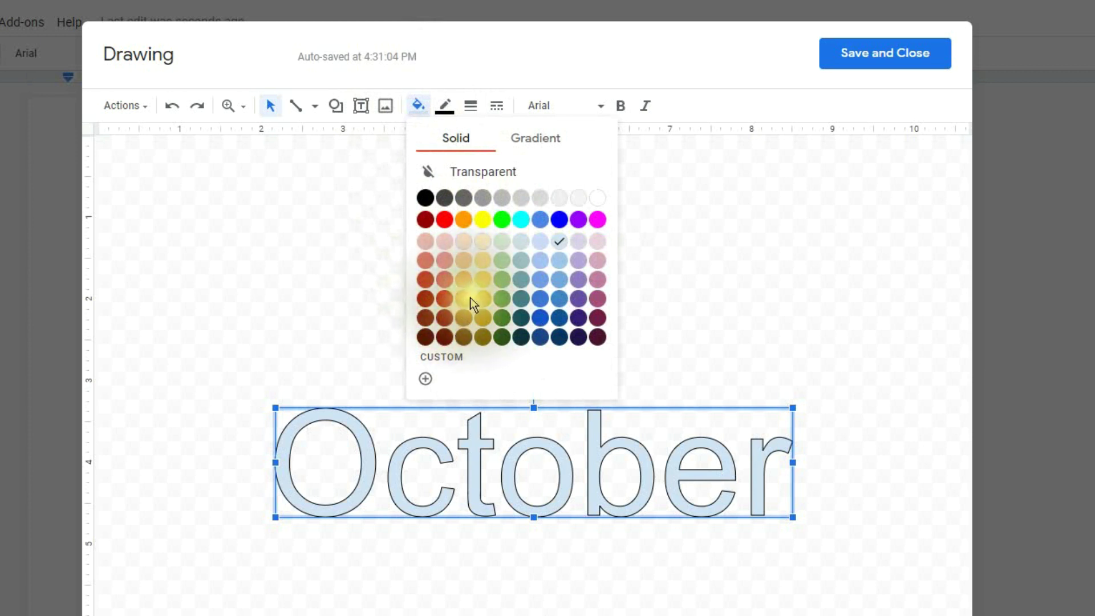
click(465, 338)
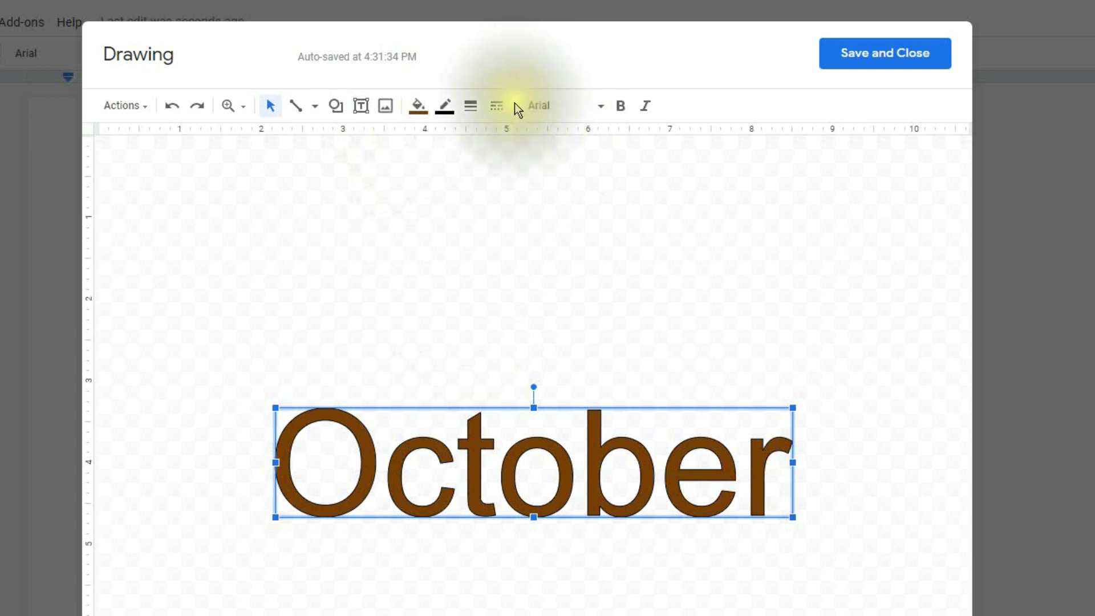
Set the October word art's font to Lobster and save the drawing into the document.
click(552, 105)
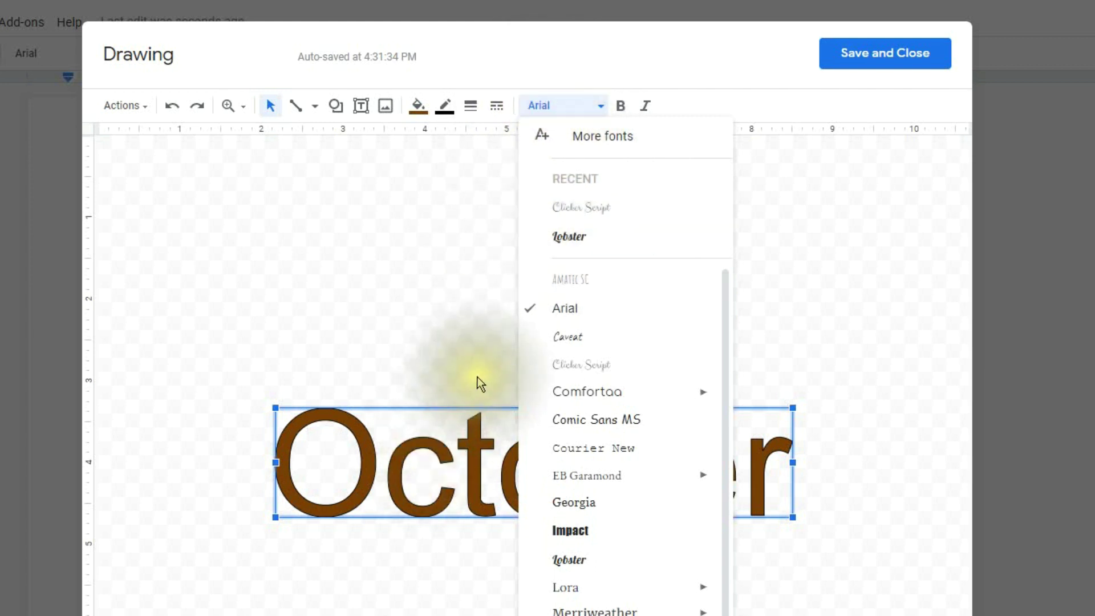
click(538, 106)
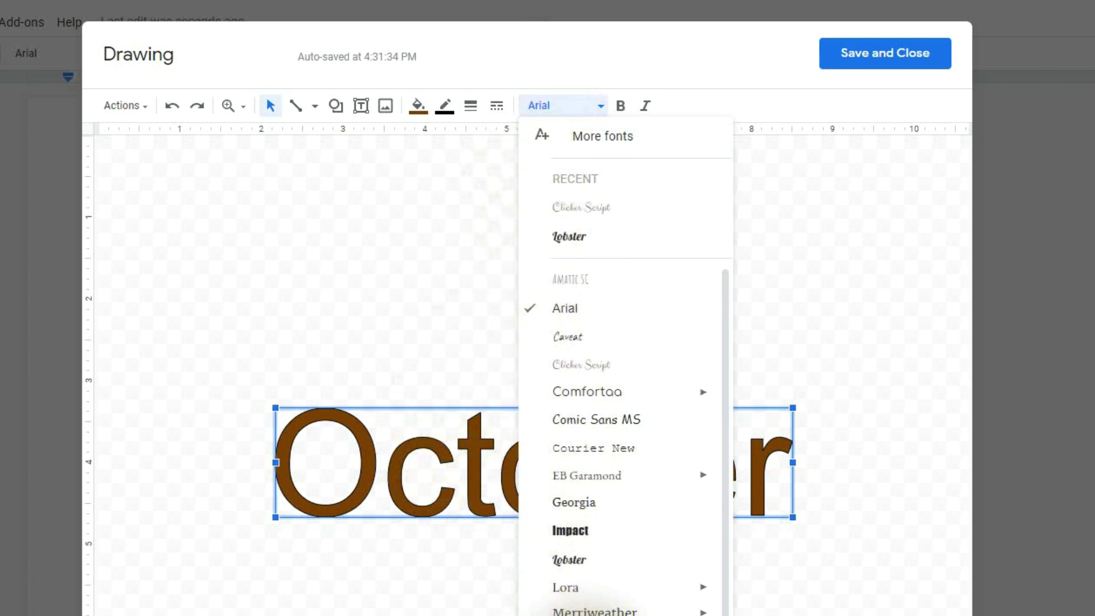
scroll(570, 611, down, 1)
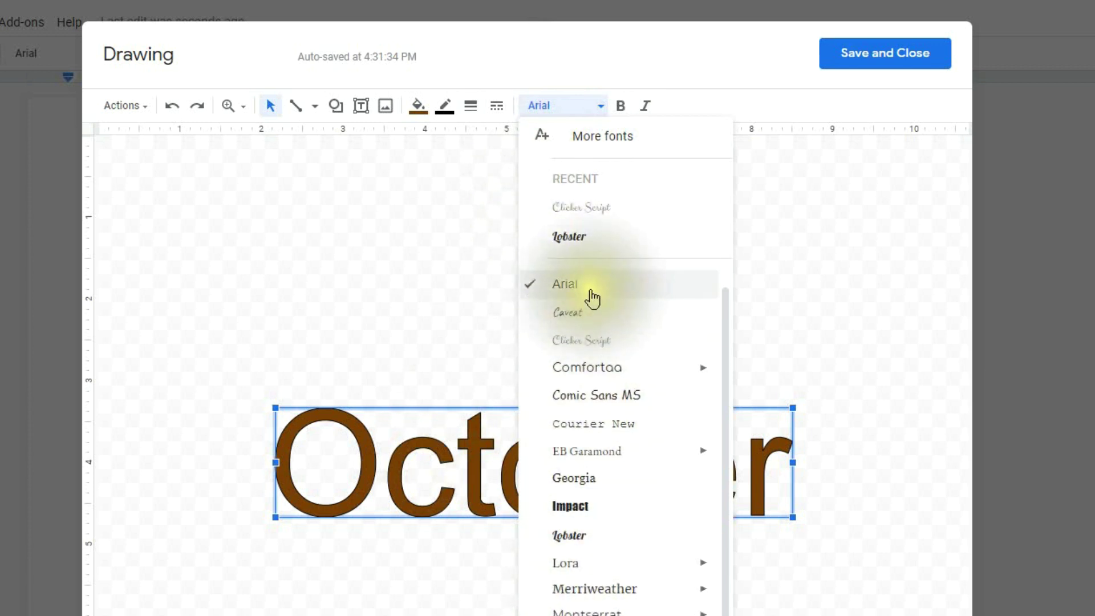
click(579, 247)
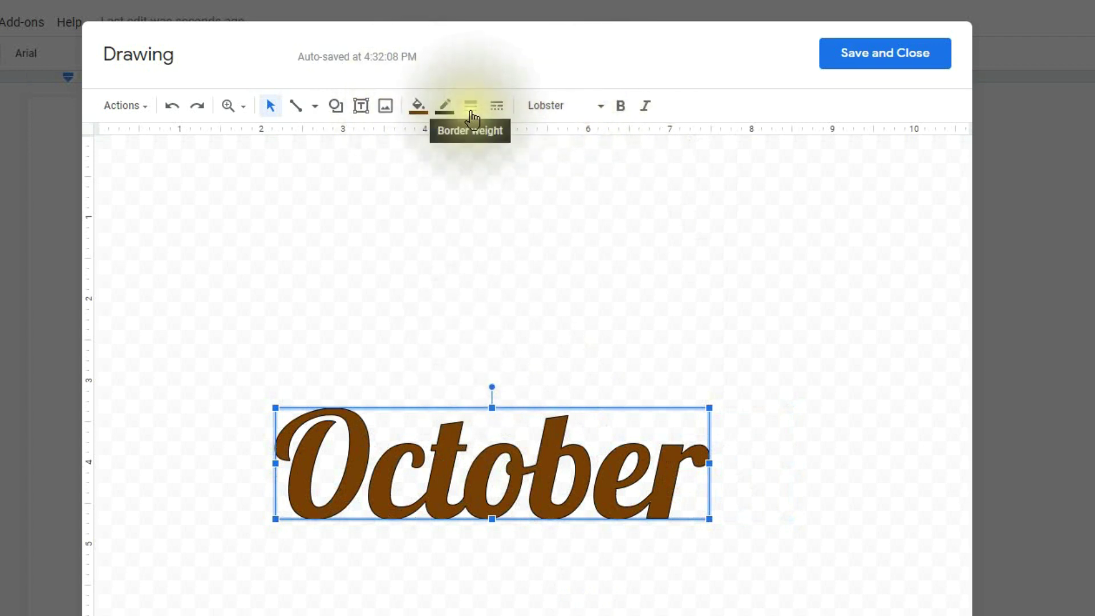
click(897, 57)
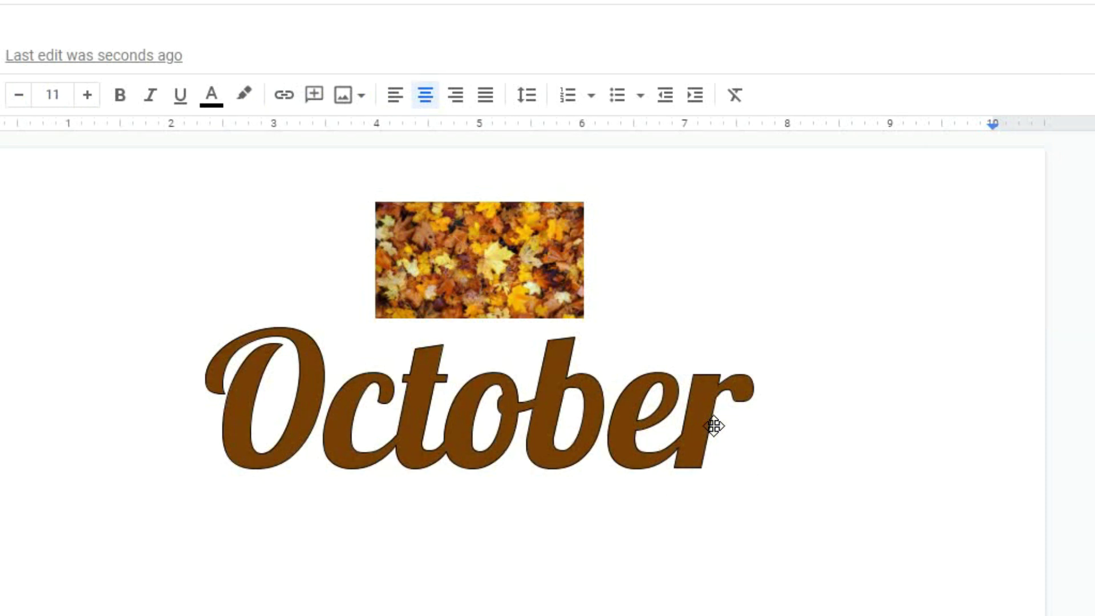
Shrink the October word art proportionally to about 2.2 inches wide, slightly wider than the leaves picture, and place the insertion point beside it.
click(416, 405)
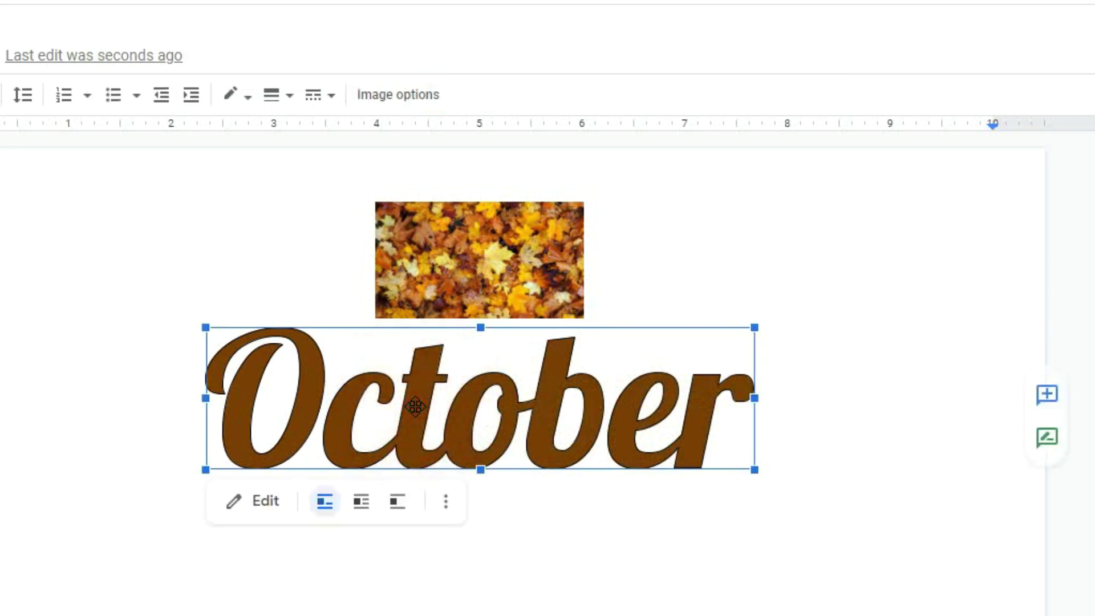
mouse_move(755, 469)
mouse_down()
mouse_move(570, 403)
mouse_move(413, 378)
mouse_up()
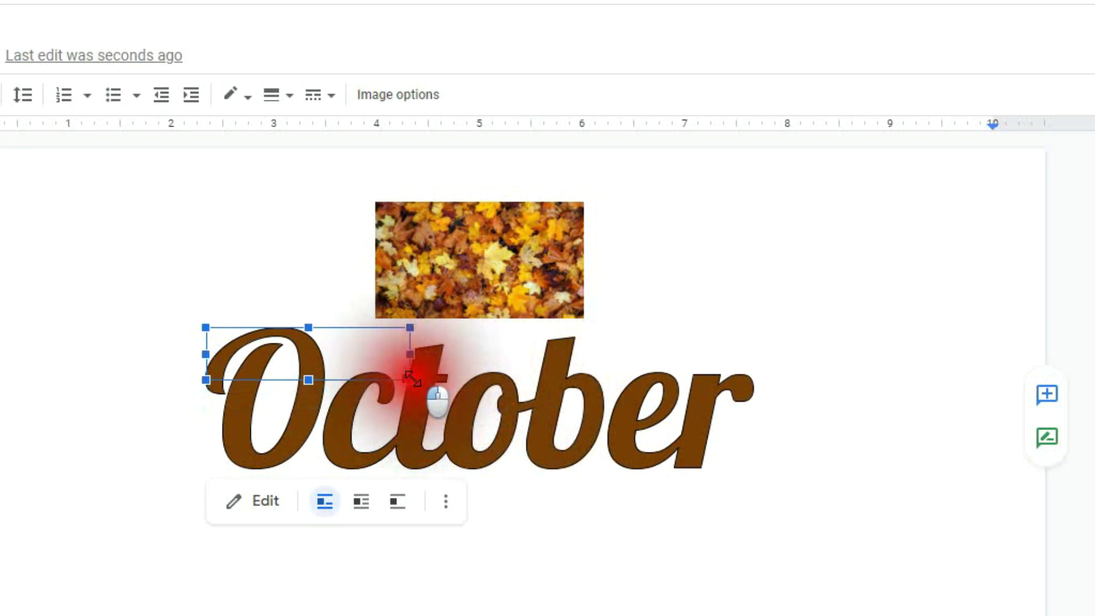
drag(413, 378, 416, 379)
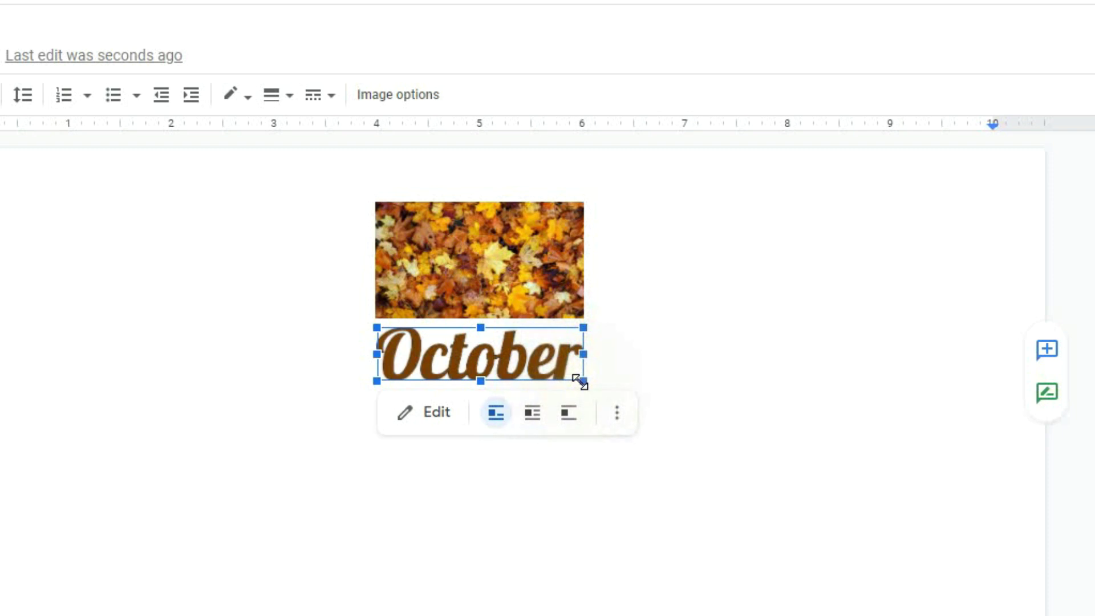
mouse_move(579, 381)
mouse_down()
mouse_move(599, 390)
mouse_move(587, 381)
mouse_up()
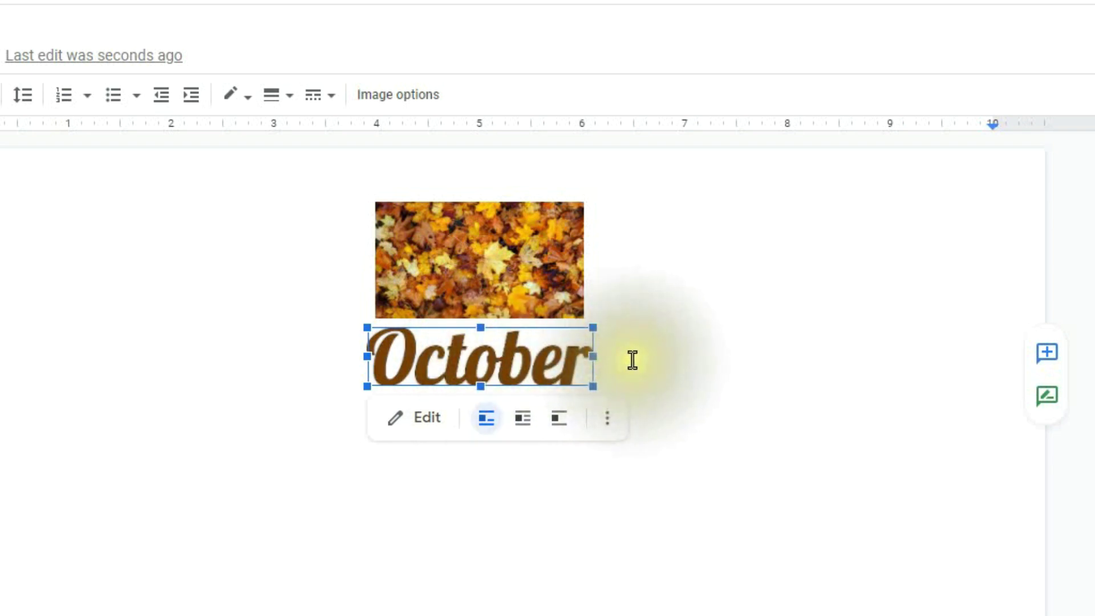
click(667, 360)
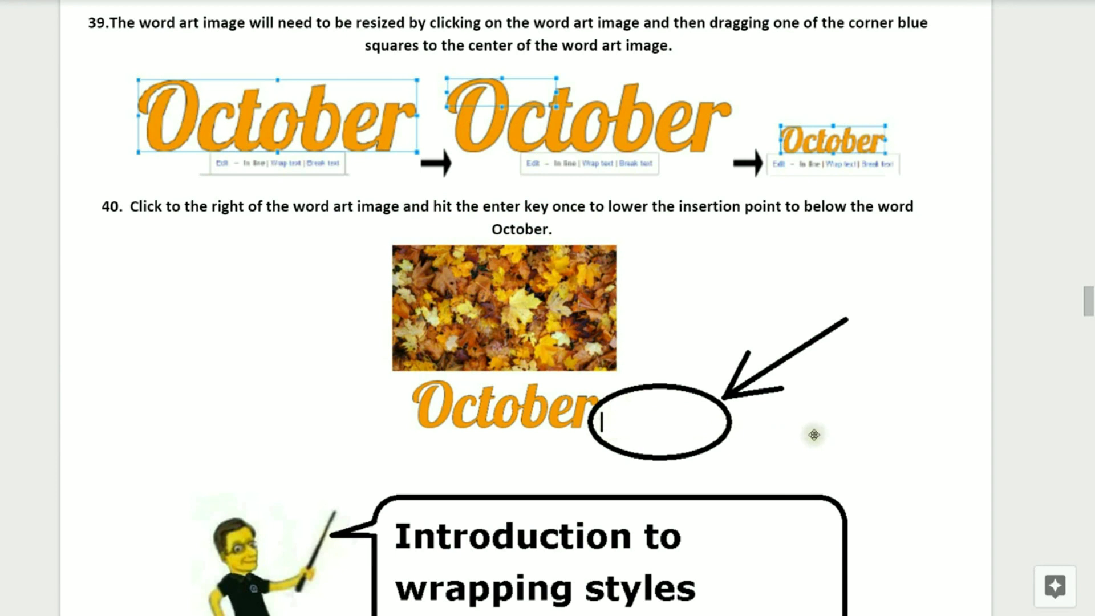
Read the instructions on image wrapping styles and set the leaves picture in Project 3 to Wrap text.
scroll(814, 435, down, 6)
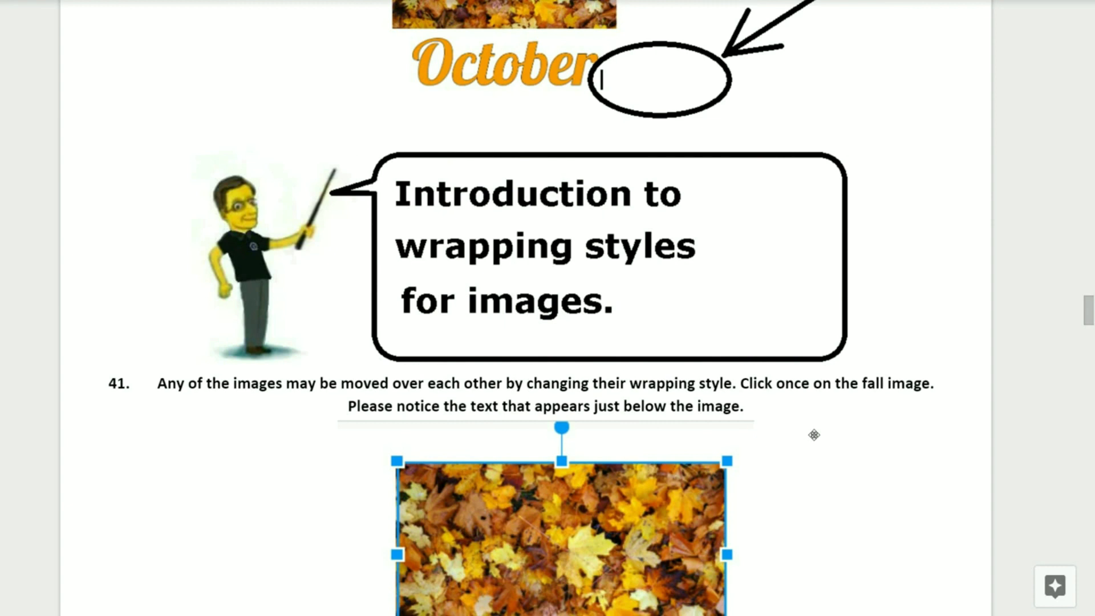
scroll(921, 430, down, 5)
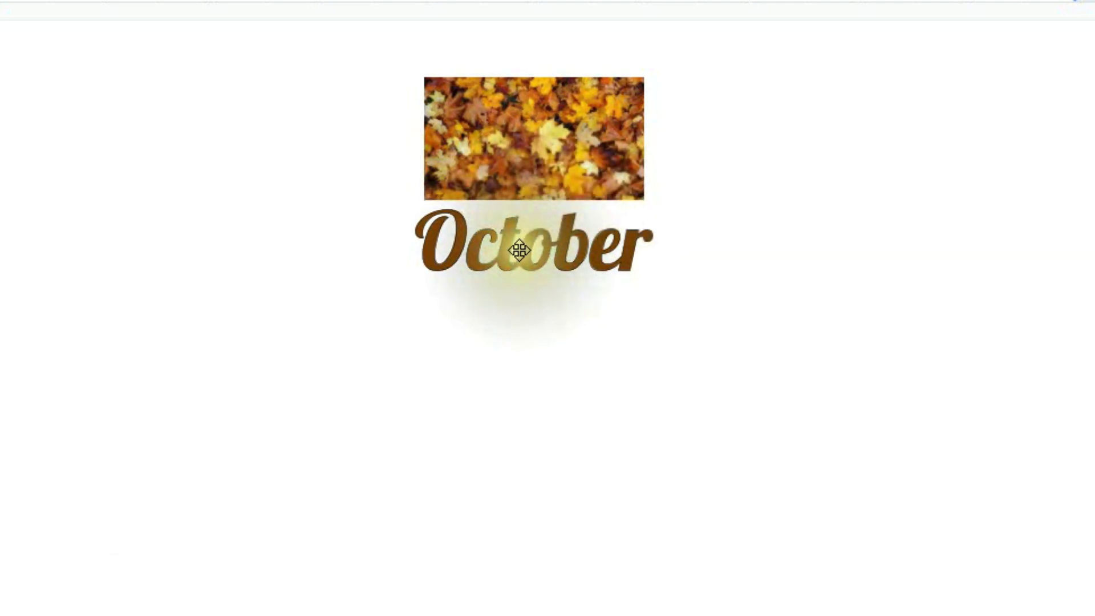
click(521, 153)
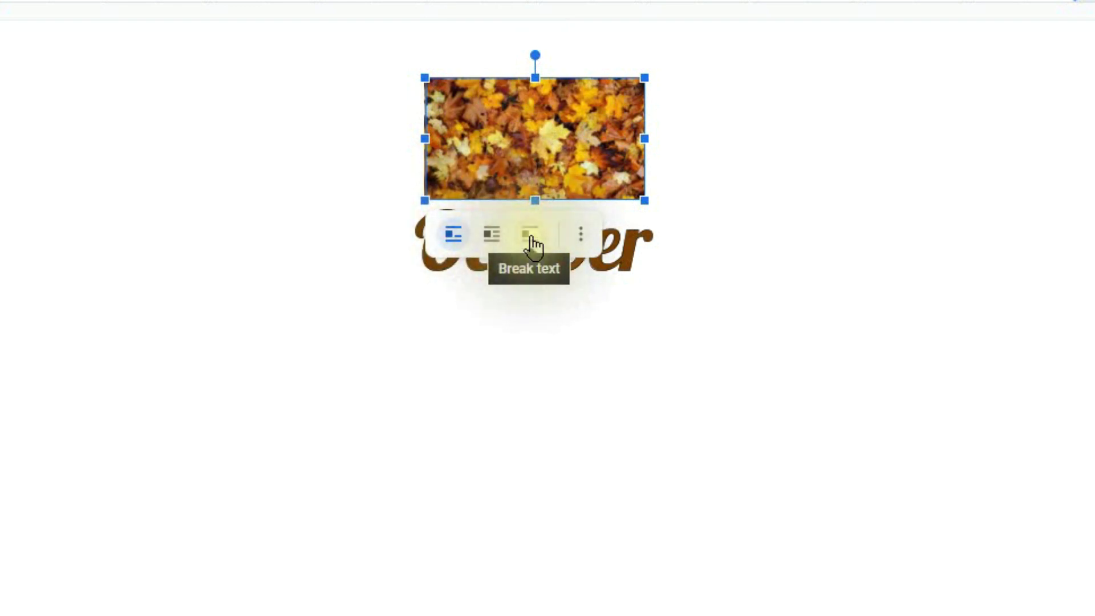
click(751, 177)
click(545, 162)
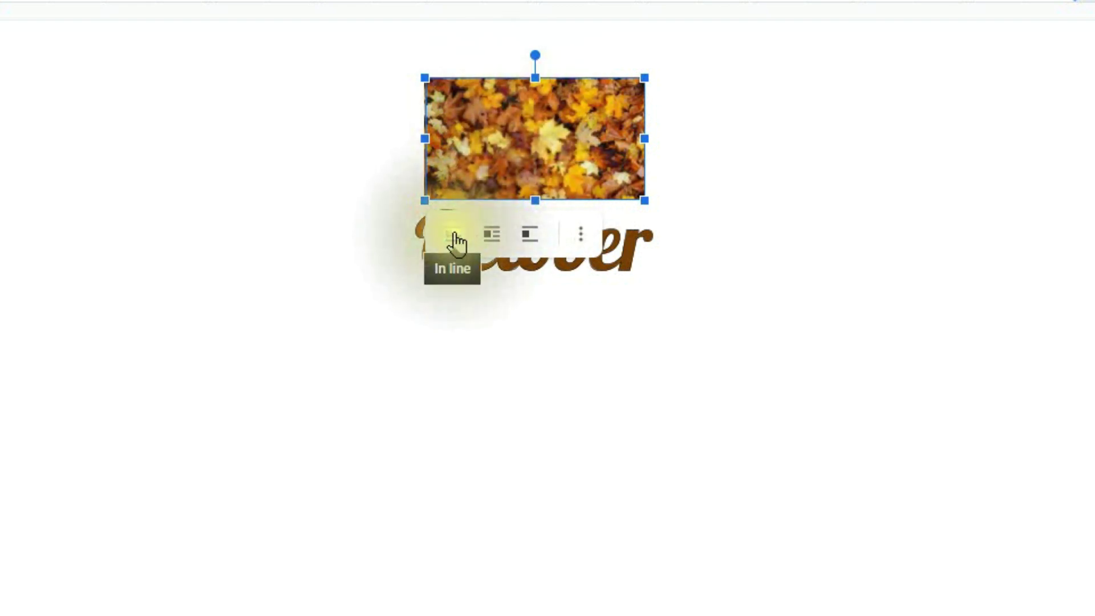
click(490, 235)
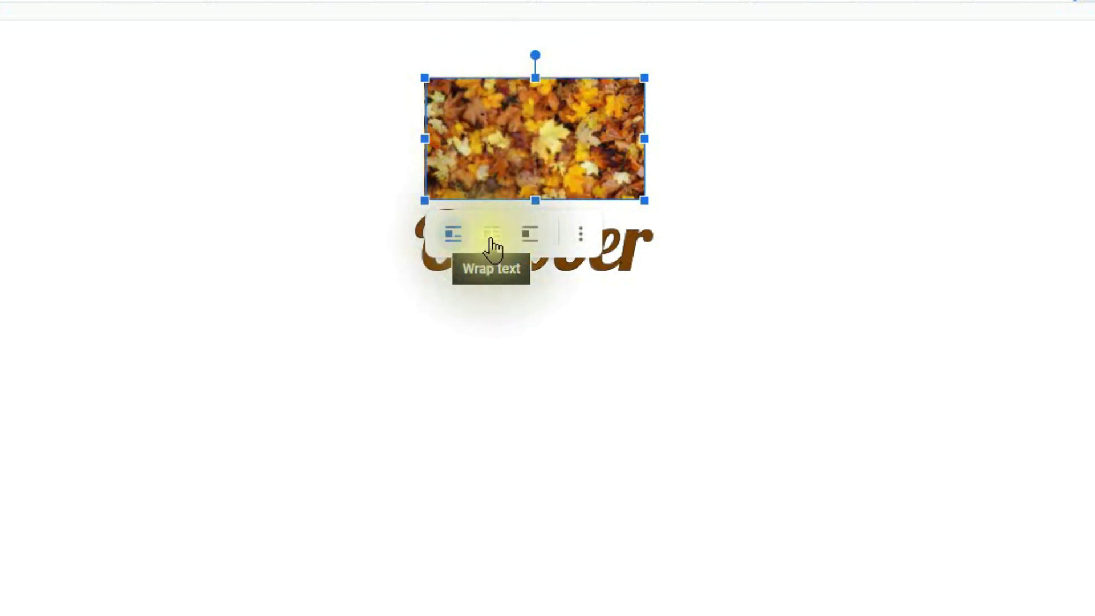
click(492, 244)
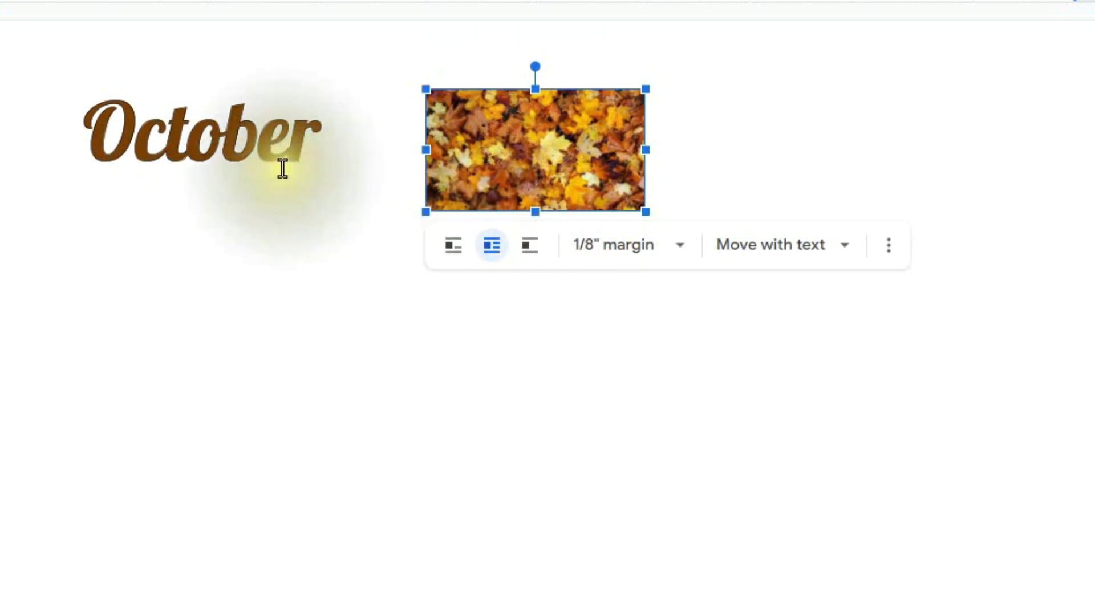
click(501, 254)
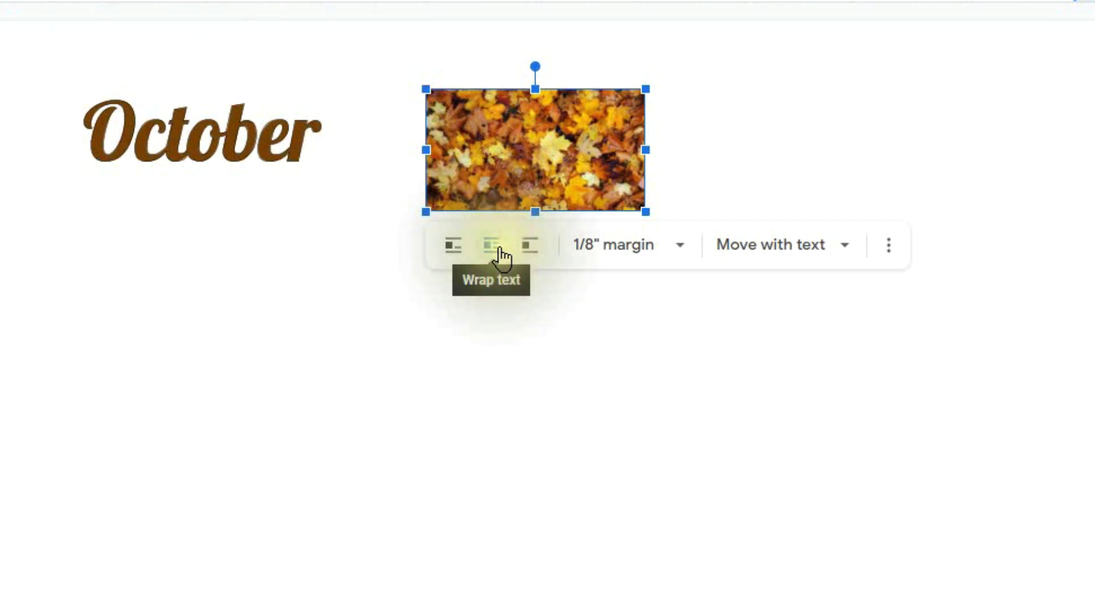
Set the October word art to Wrap text and move it over the upper middle of the leaves picture.
click(204, 142)
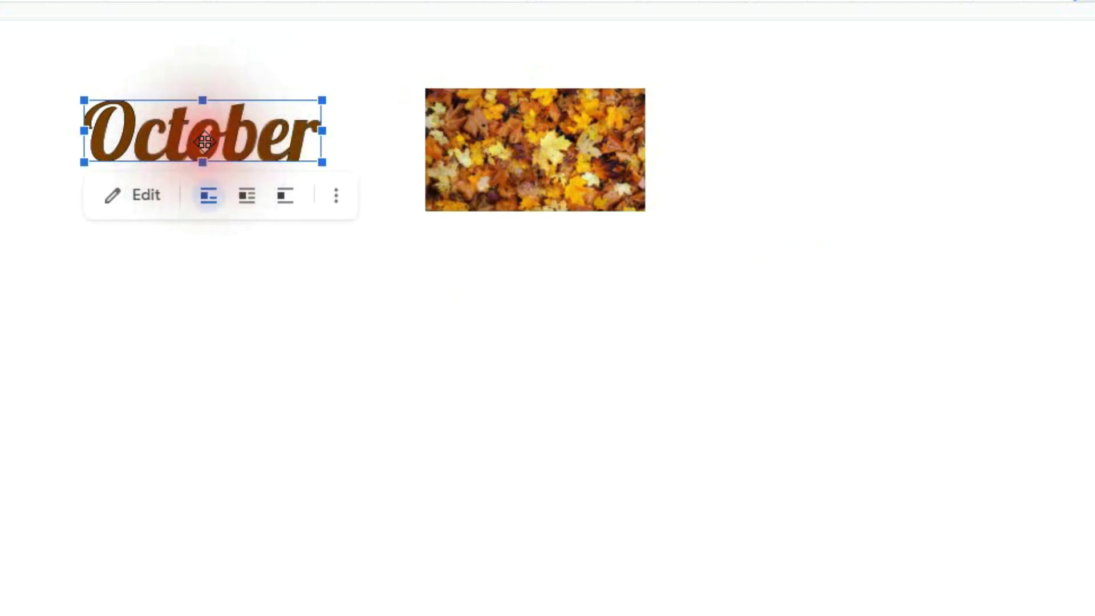
click(247, 204)
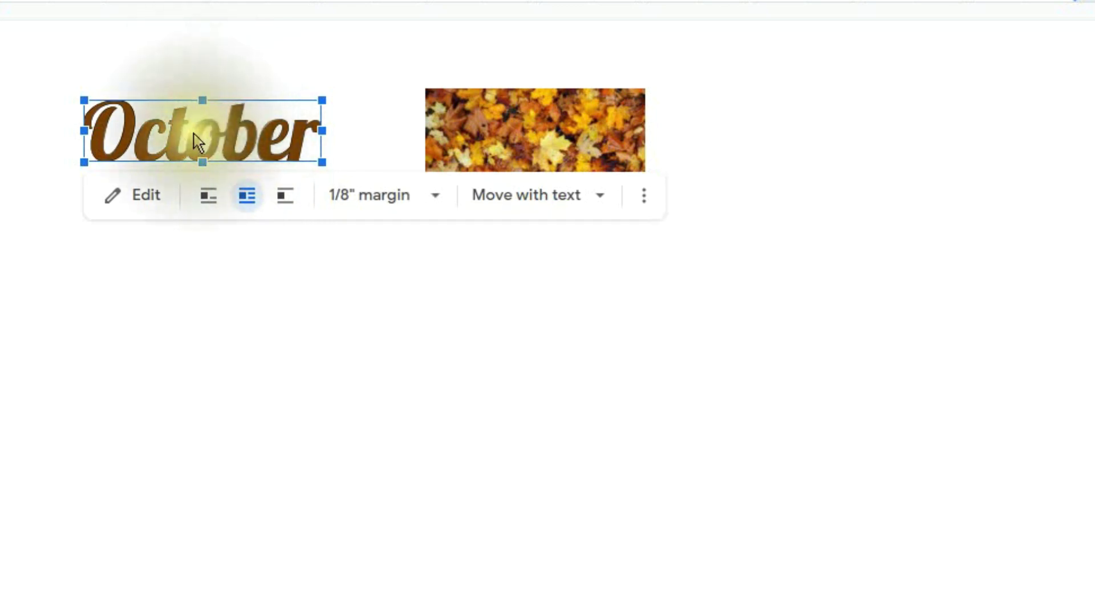
drag(198, 141, 517, 134)
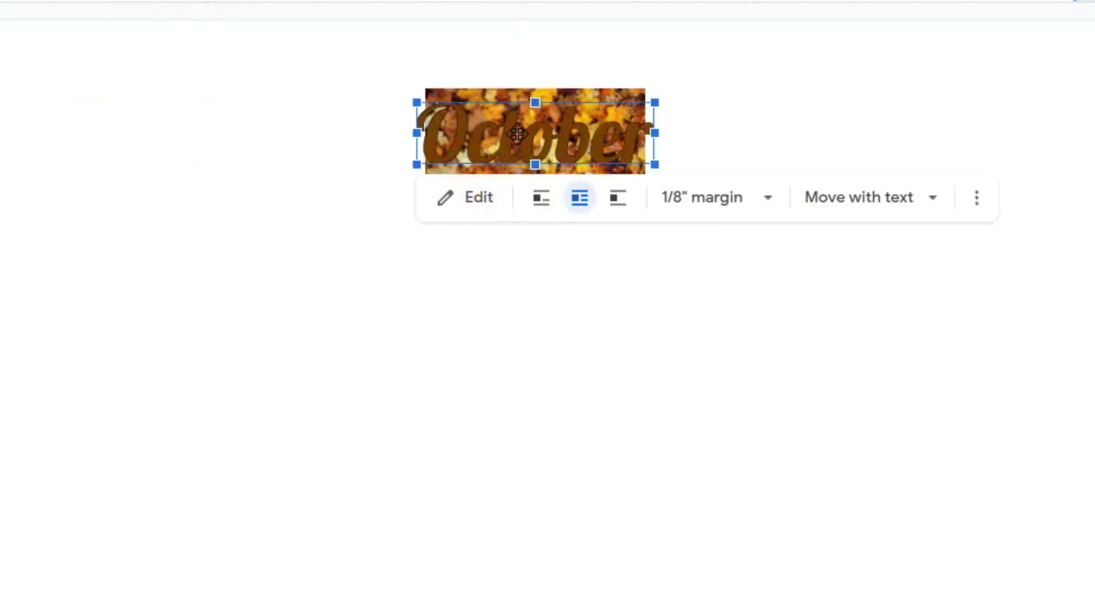
click(515, 143)
click(712, 135)
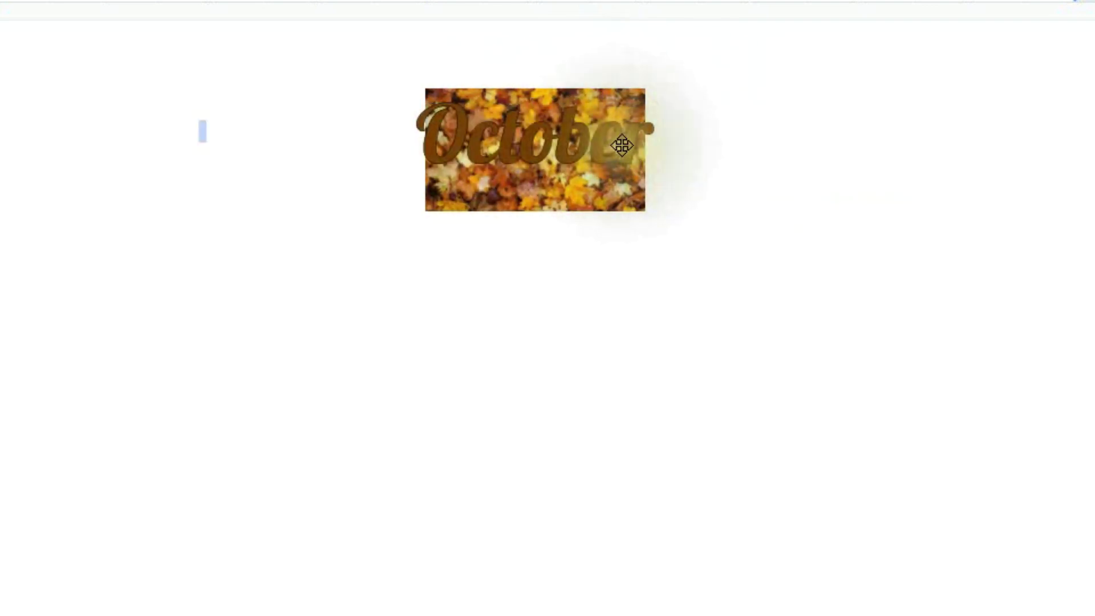
click(501, 146)
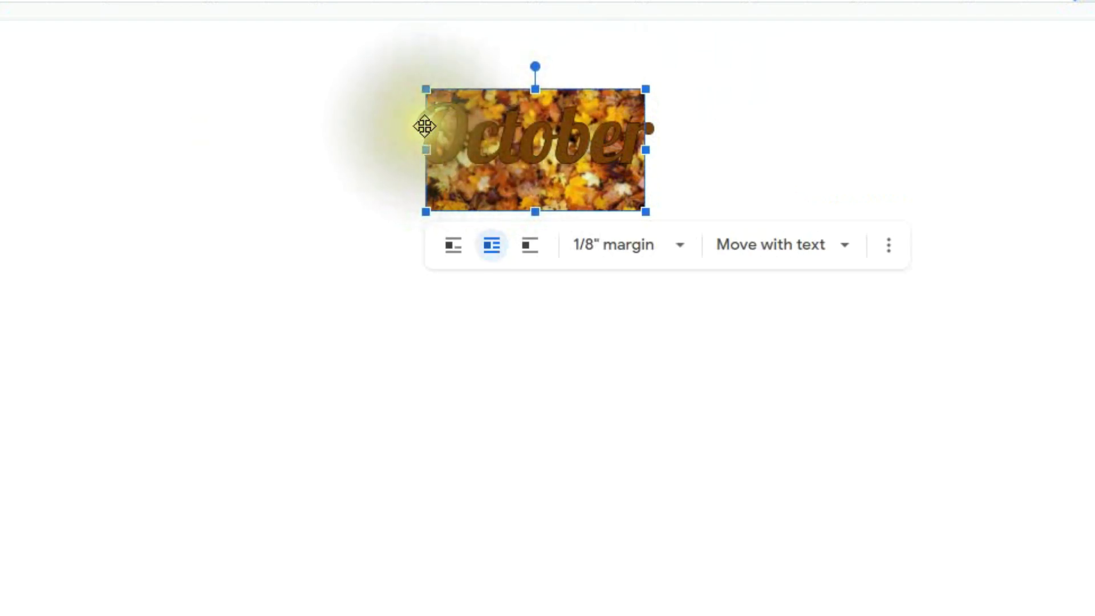
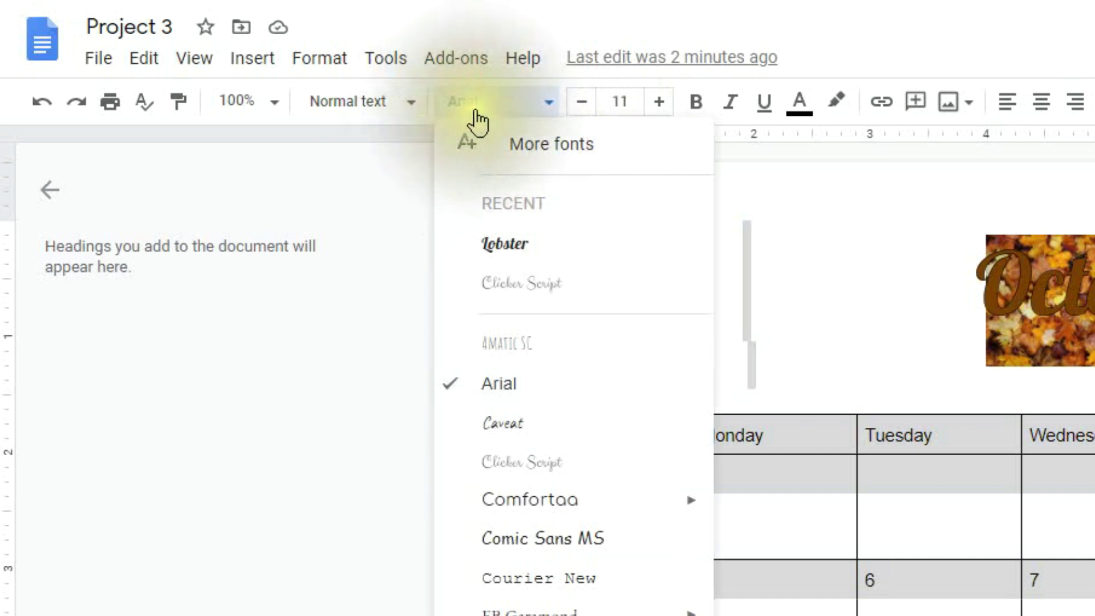
Open the additional fonts library for the selected document content and search it for "clicker".
click(467, 112)
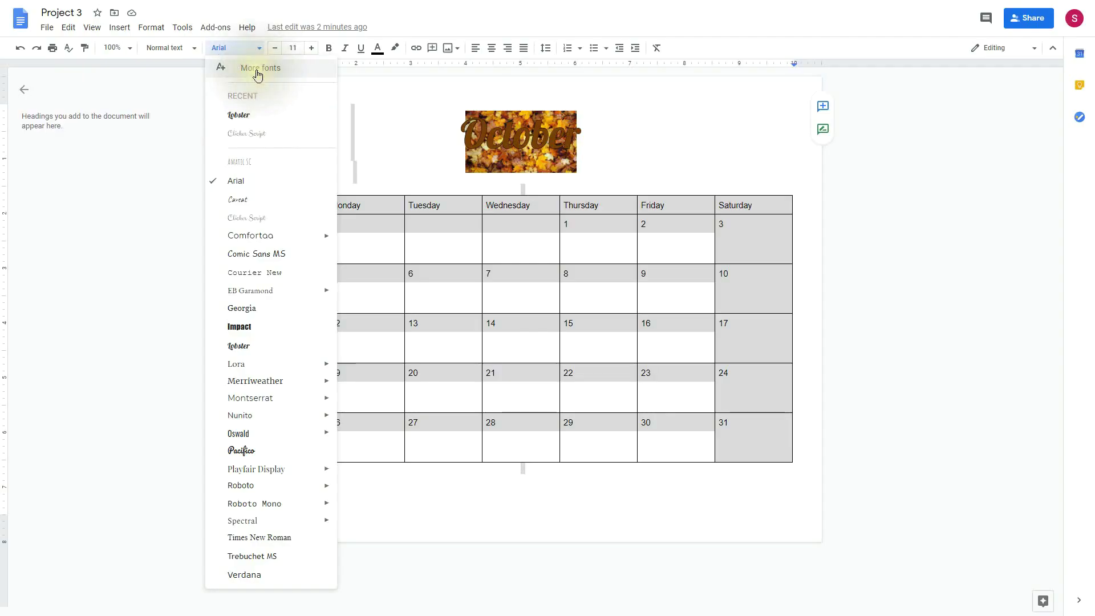
click(545, 144)
click(750, 448)
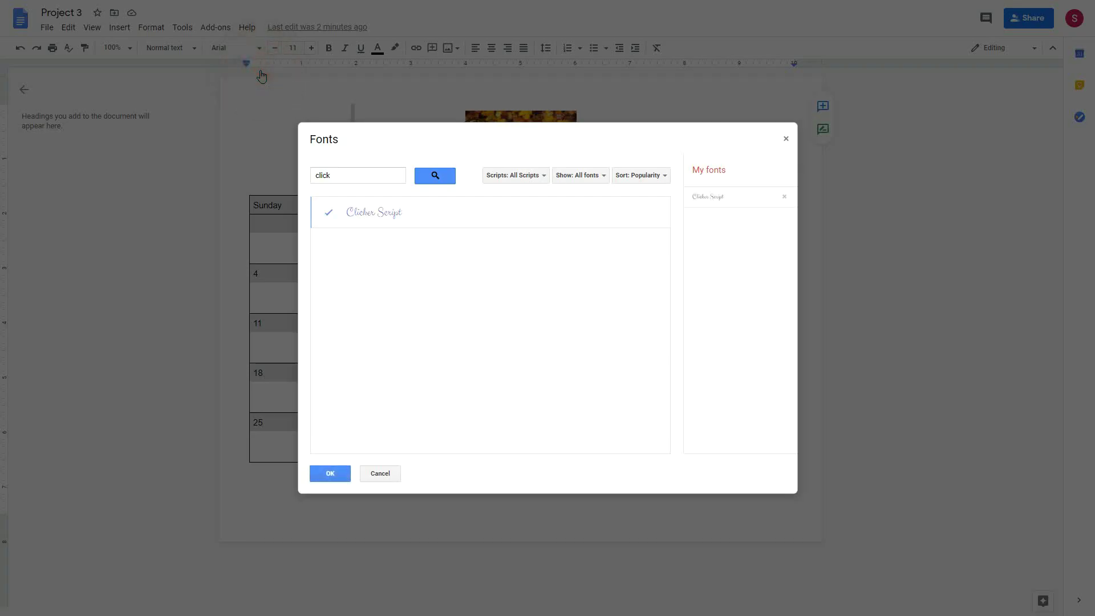
click(342, 179)
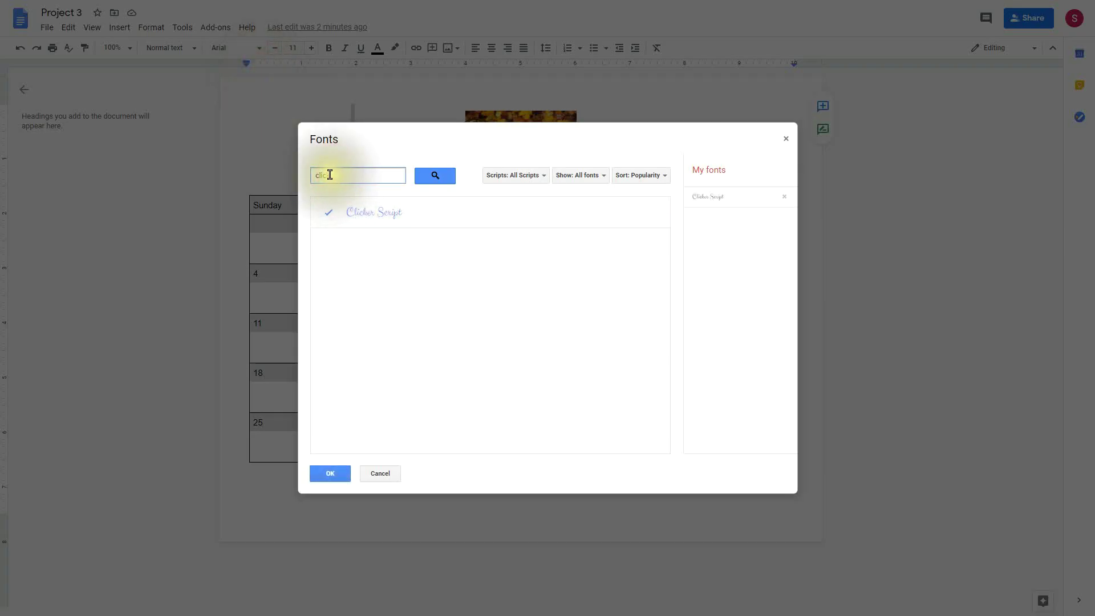
key(BackSpace)
key(BackSpace)
key(BackSpace)
key(BackSpace)
key(BackSpace)
text(c)
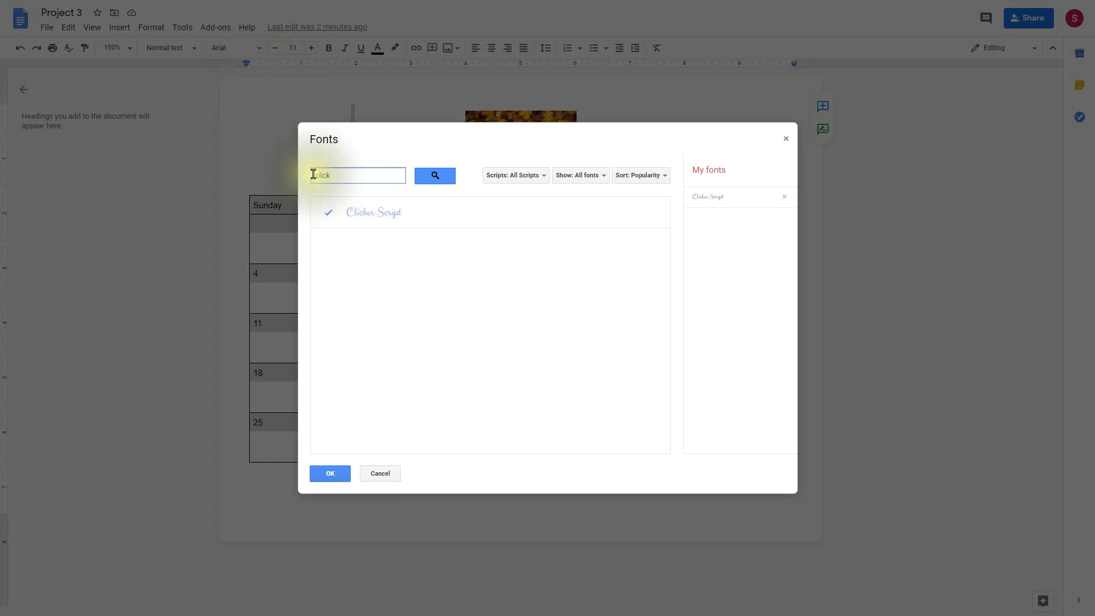
text(lick)
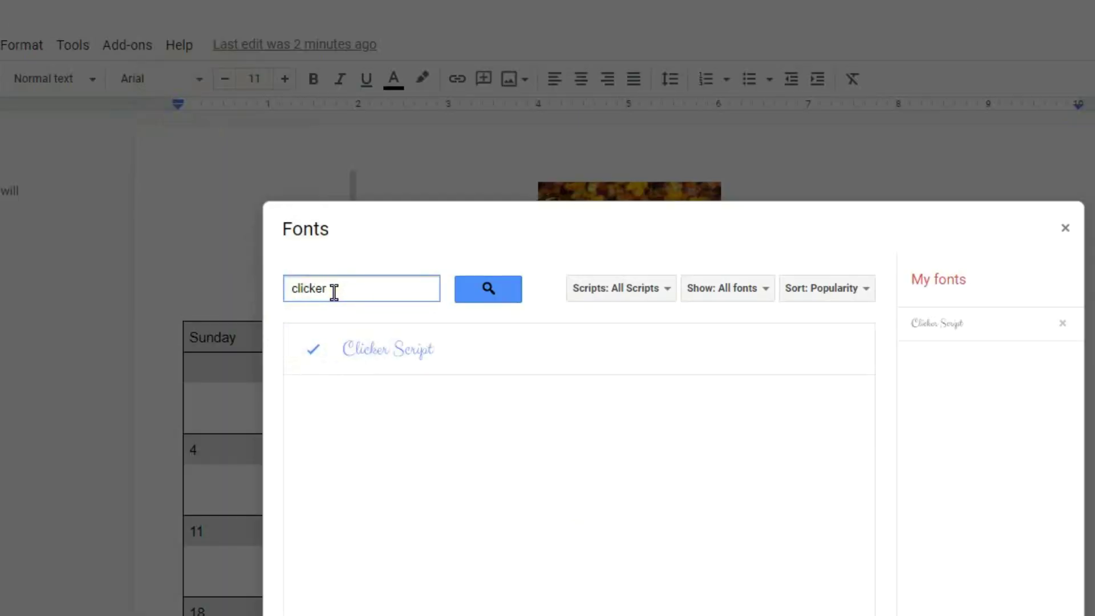
text(er)
key(Return)
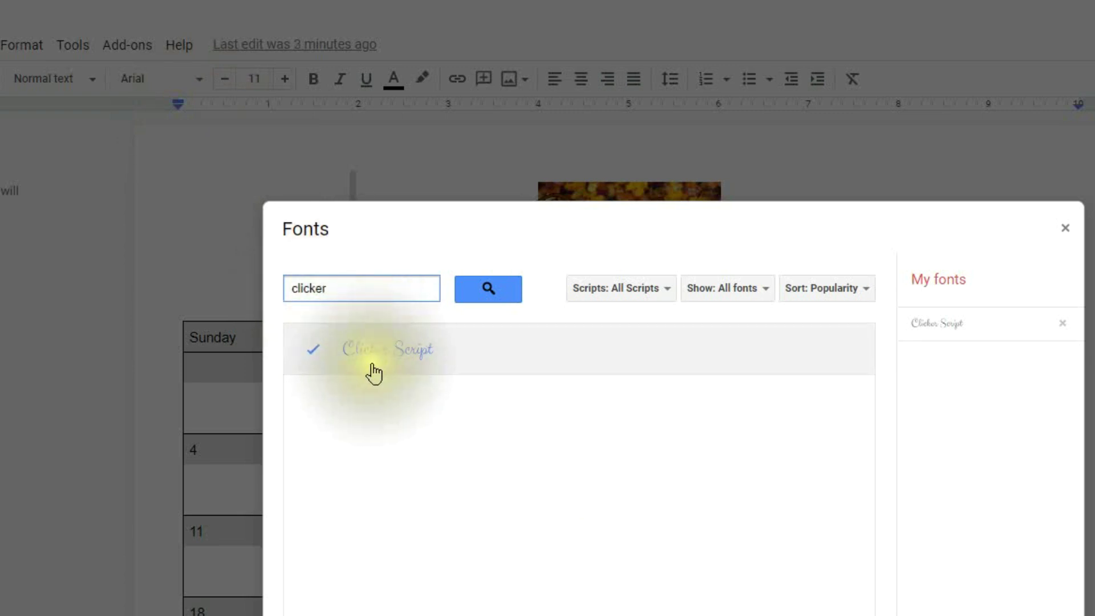
Apply the Clicker Script font to all the selected calendar text, make it bold, and clear the selection.
click(337, 359)
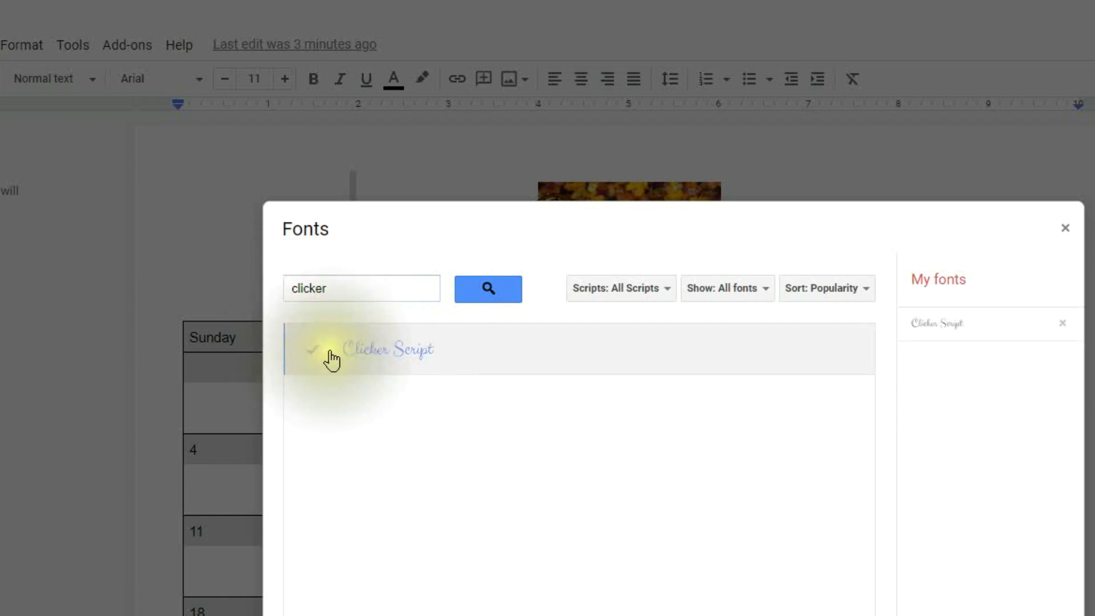
click(330, 373)
click(330, 474)
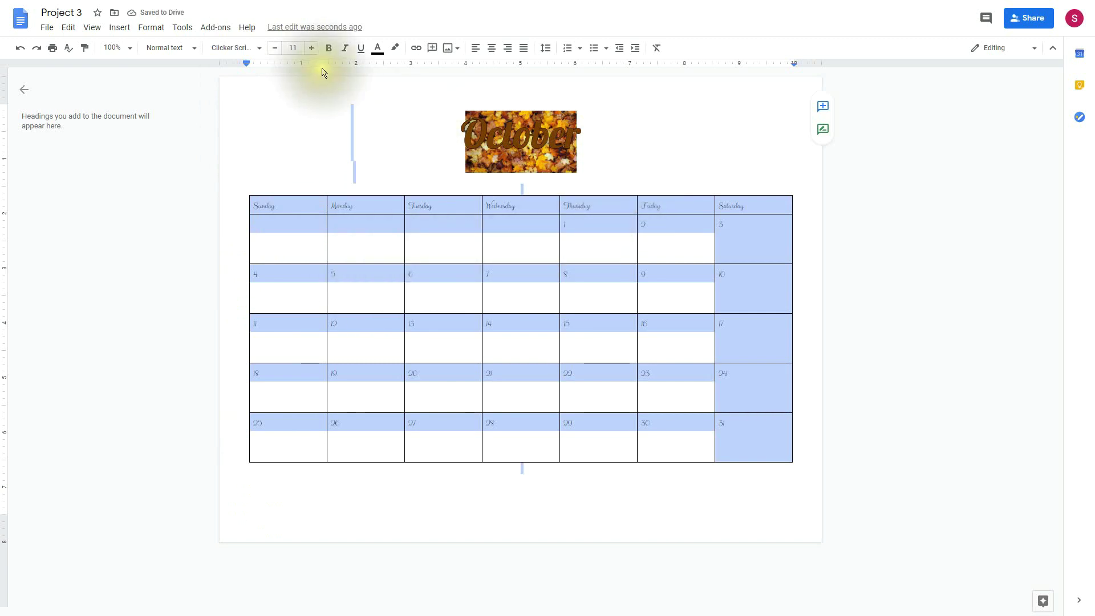
click(328, 50)
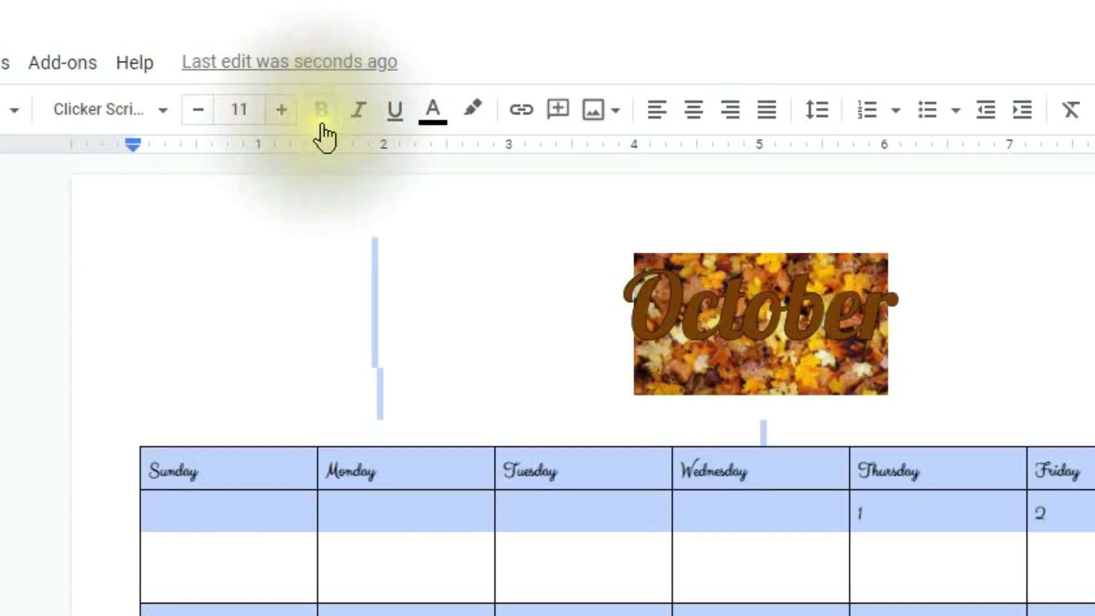
click(319, 112)
click(318, 113)
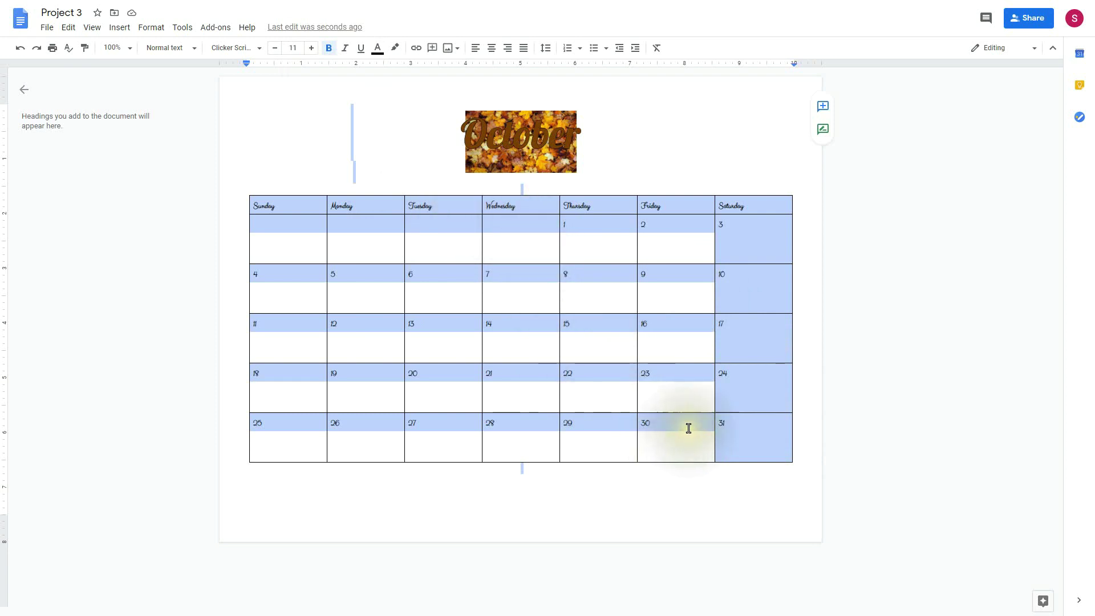
click(674, 378)
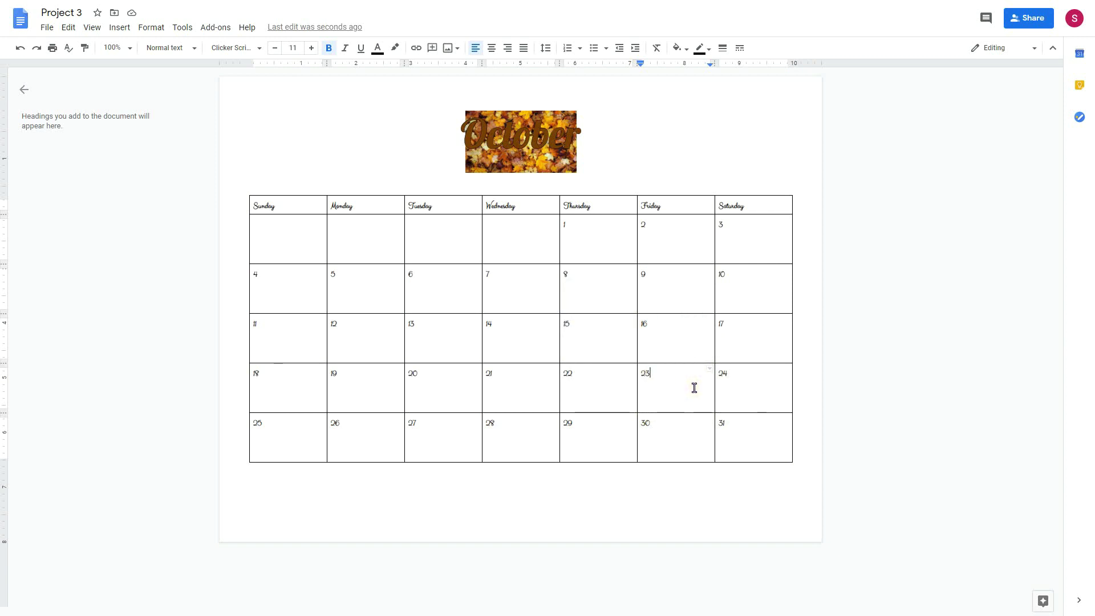
Enter "Your Name" in the last Saturday cell of the calendar's bottom row.
click(745, 429)
click(734, 420)
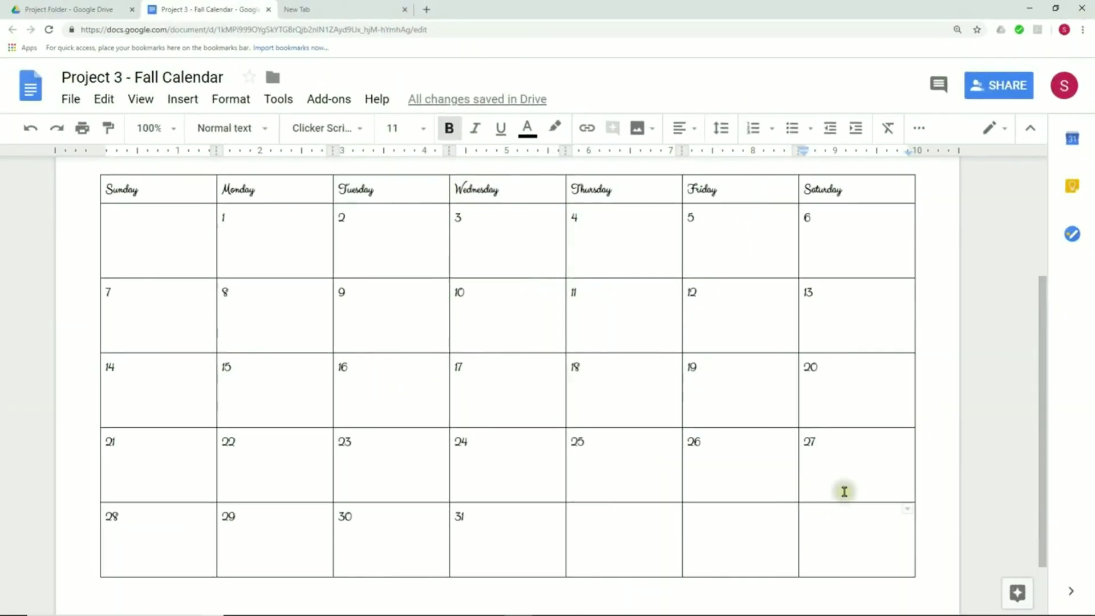
text(G)
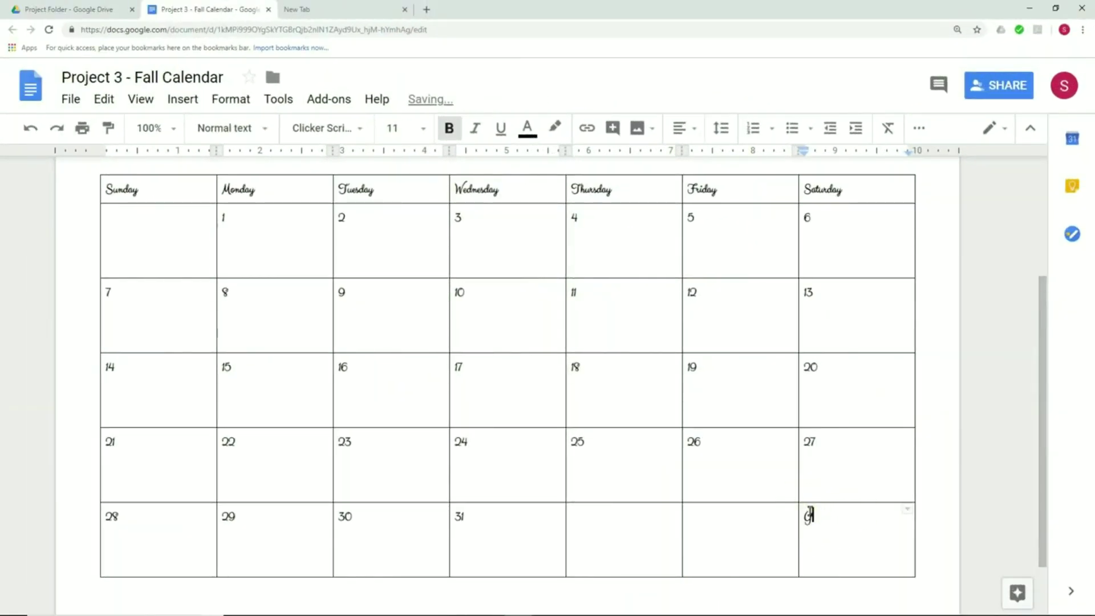
text(our Name)
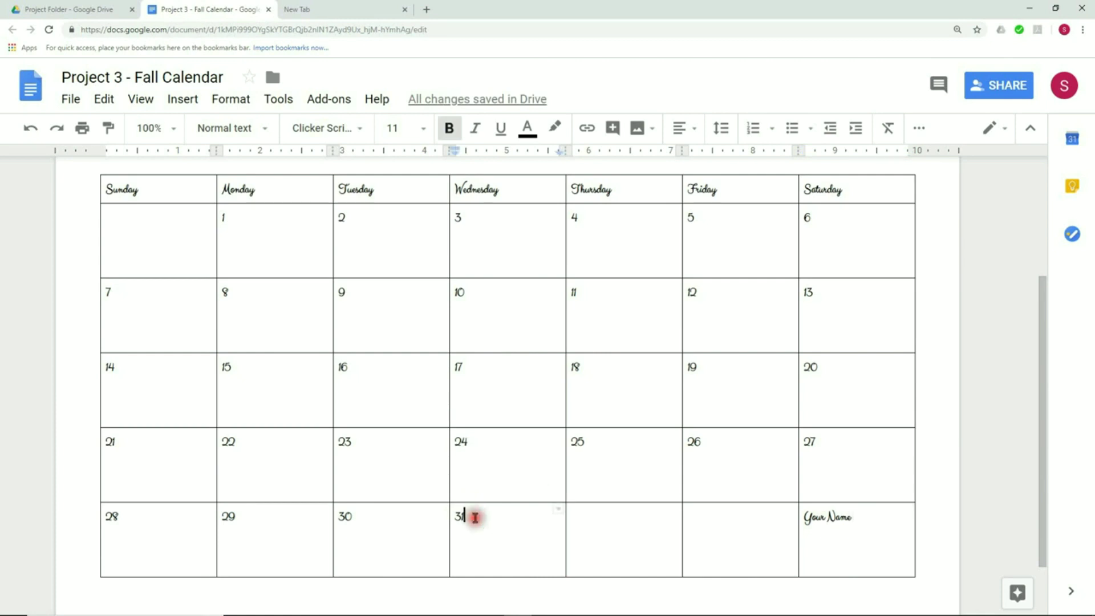
Start a new line under 31 and search the web for "halloween" images.
key(Return)
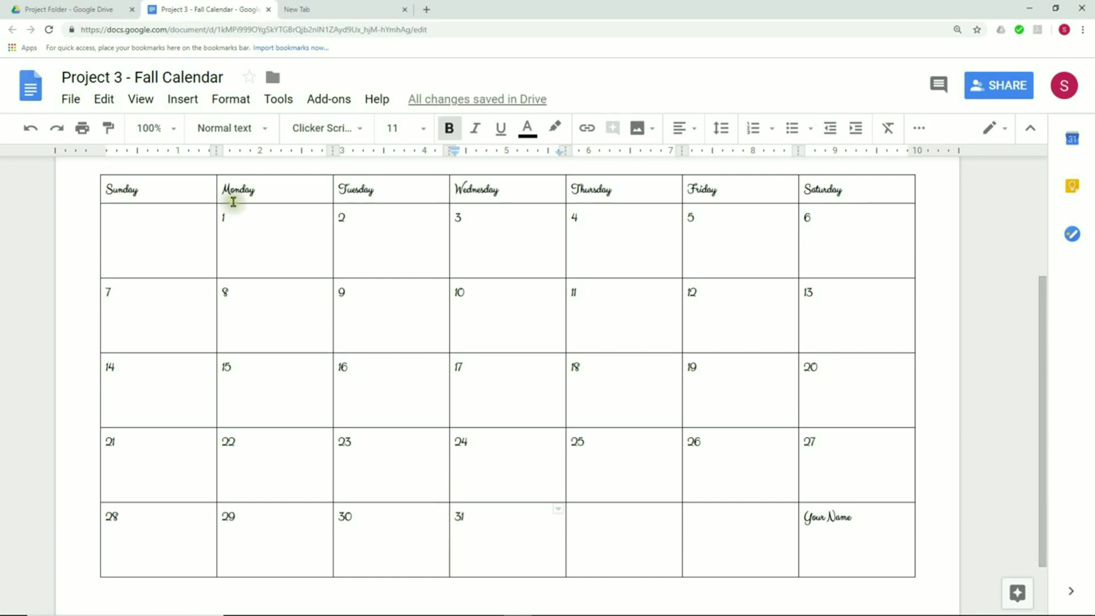
click(183, 99)
mouse_move(188, 131)
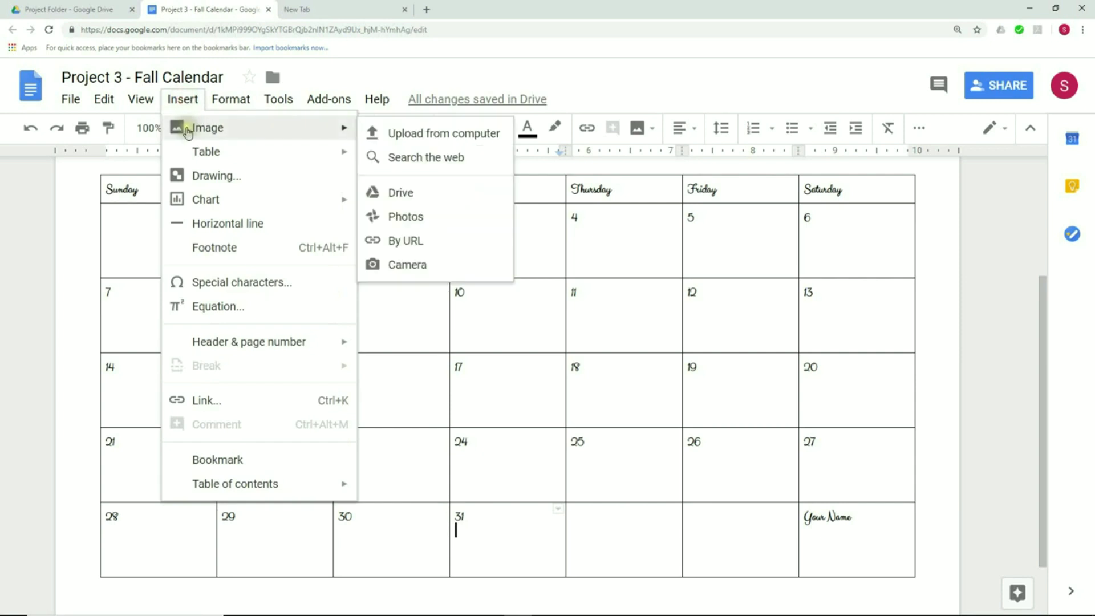
click(406, 160)
drag(907, 142, 756, 146)
key(BackSpace)
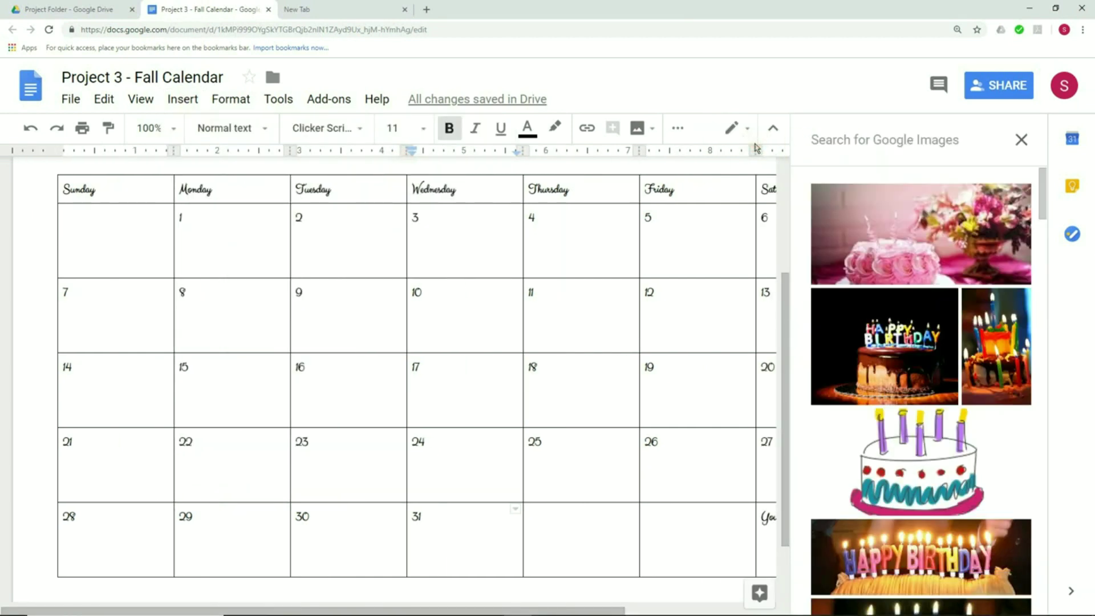
text(halloween)
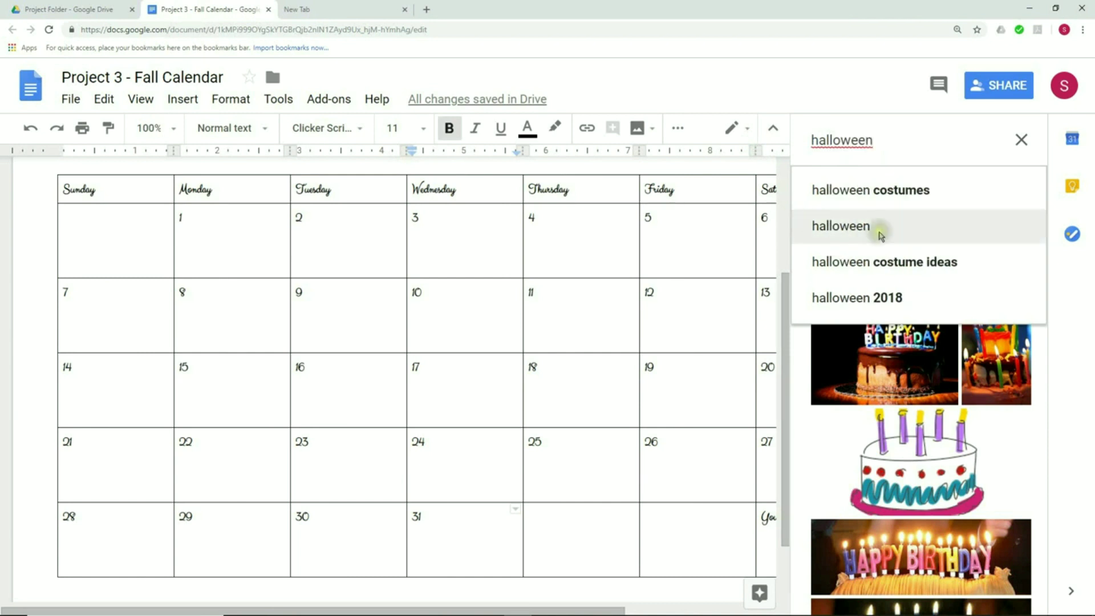
click(867, 227)
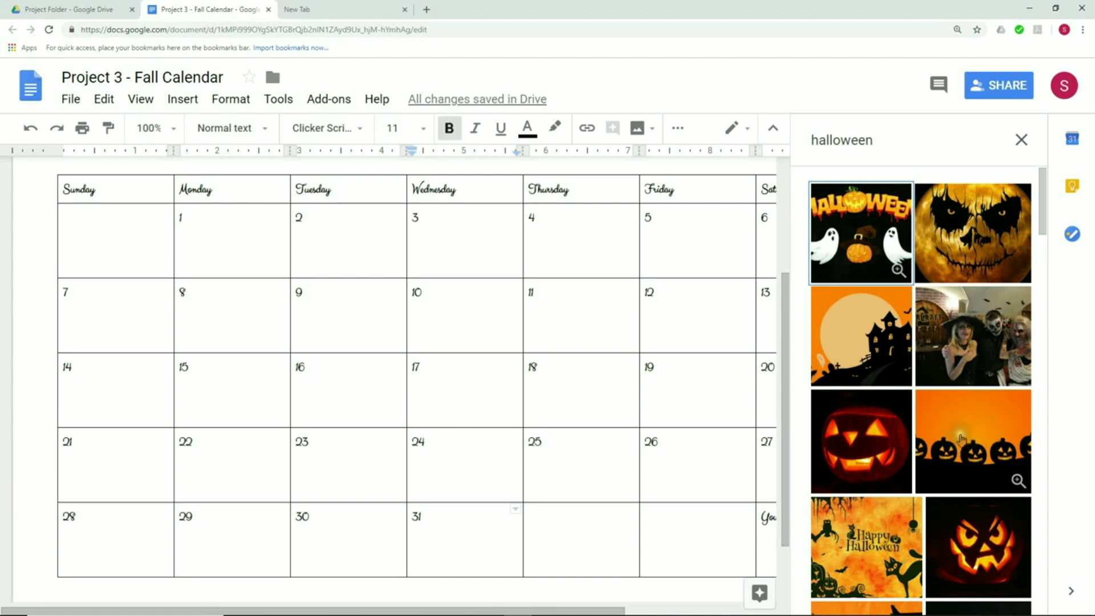
Insert the orange picture with the row of black pumpkins under 31 and shrink it proportionally to about 0.6 inches wide.
double_click(962, 440)
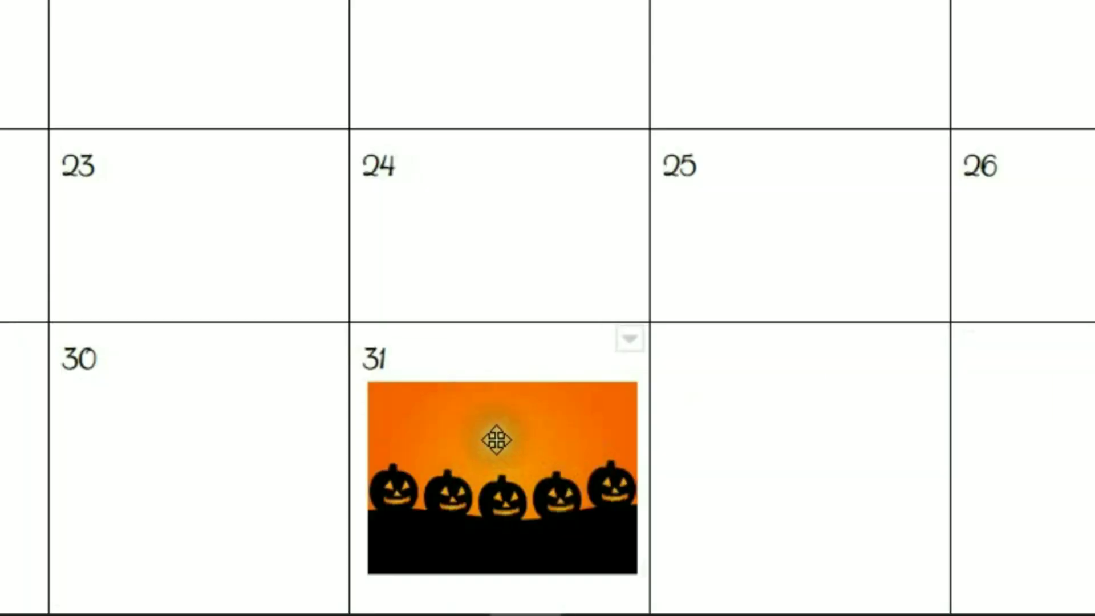
click(494, 461)
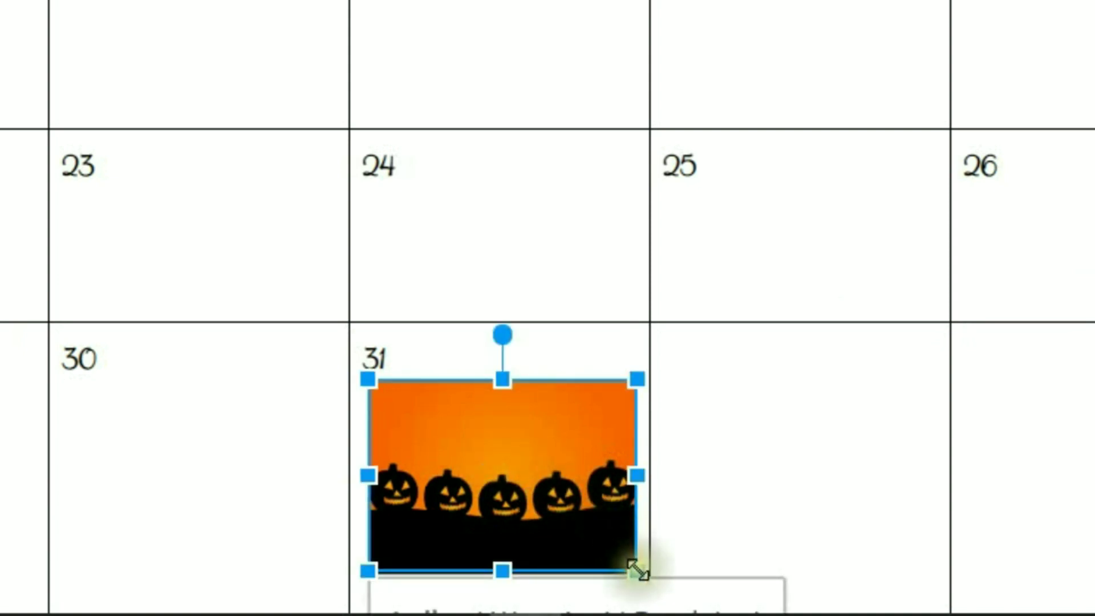
drag(636, 570, 500, 456)
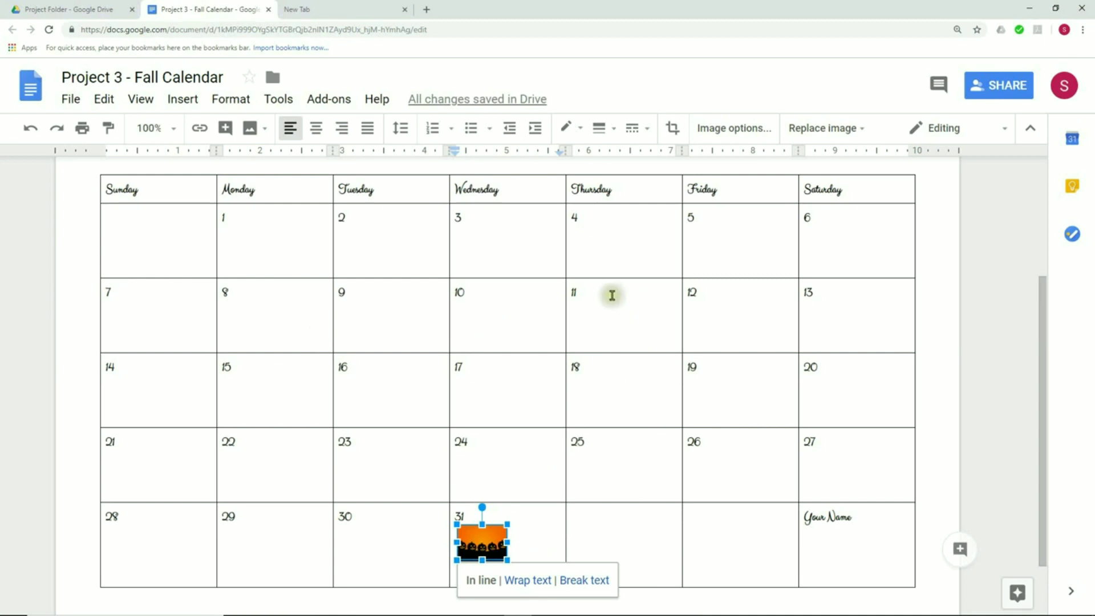
Start a new line under 16 and search the web for "birthday" images.
click(353, 368)
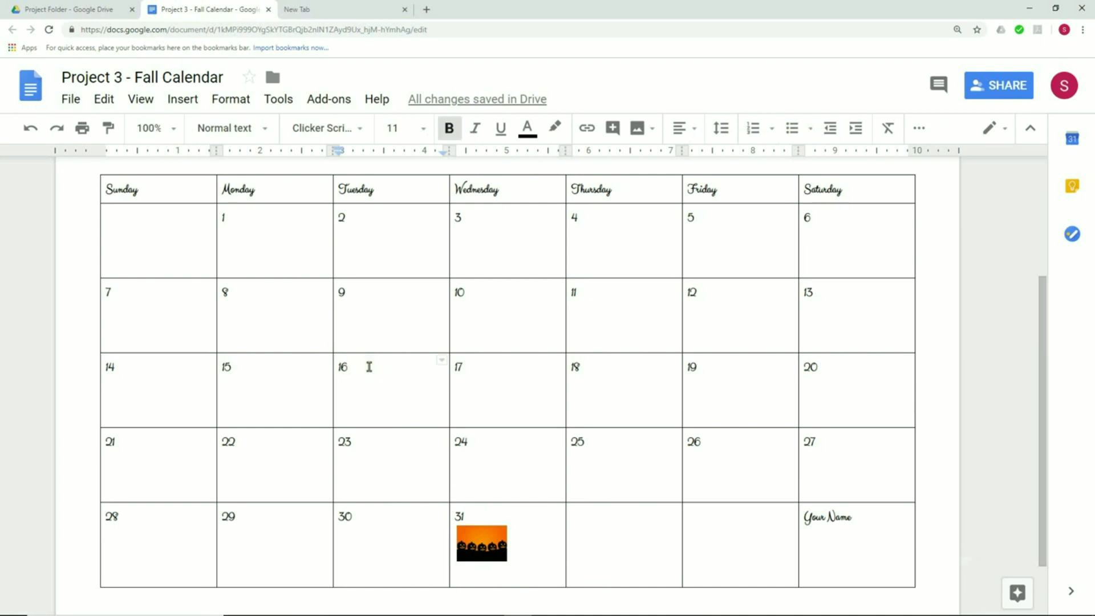
key(Return)
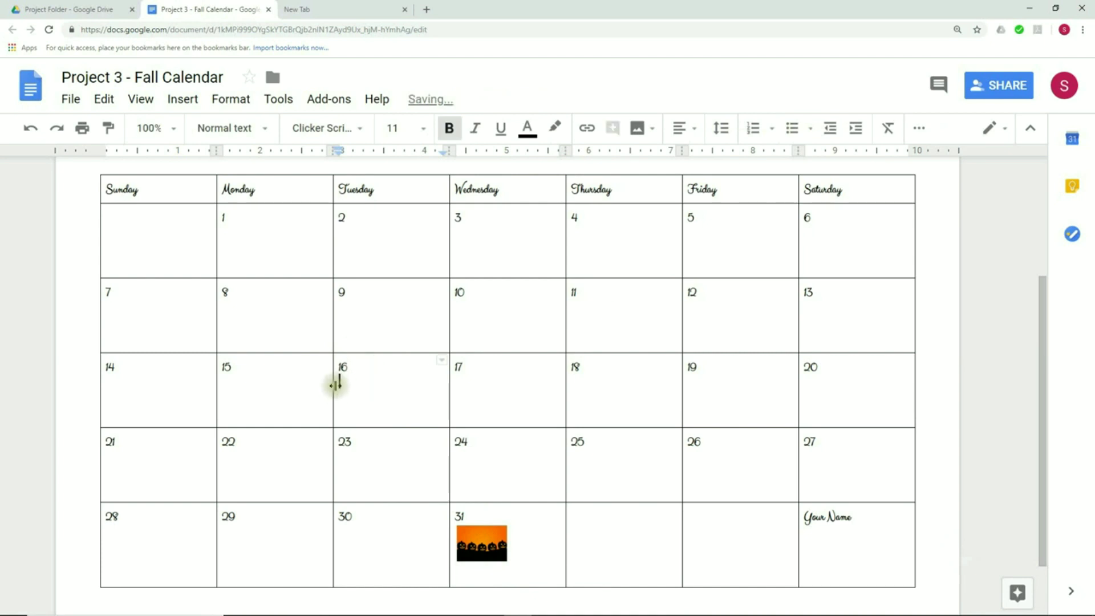
click(188, 101)
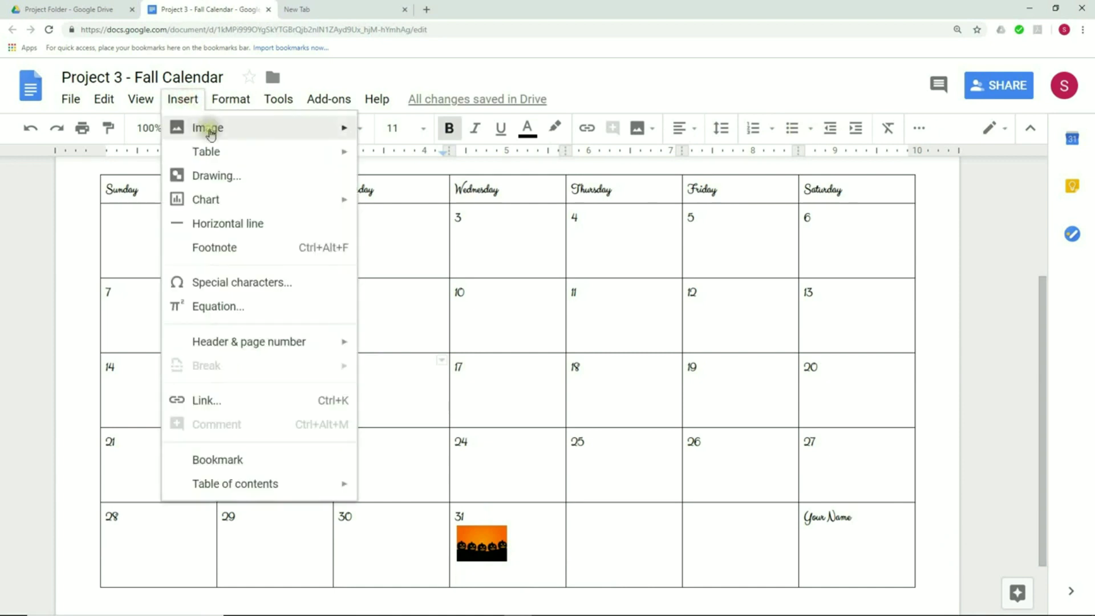
mouse_move(207, 127)
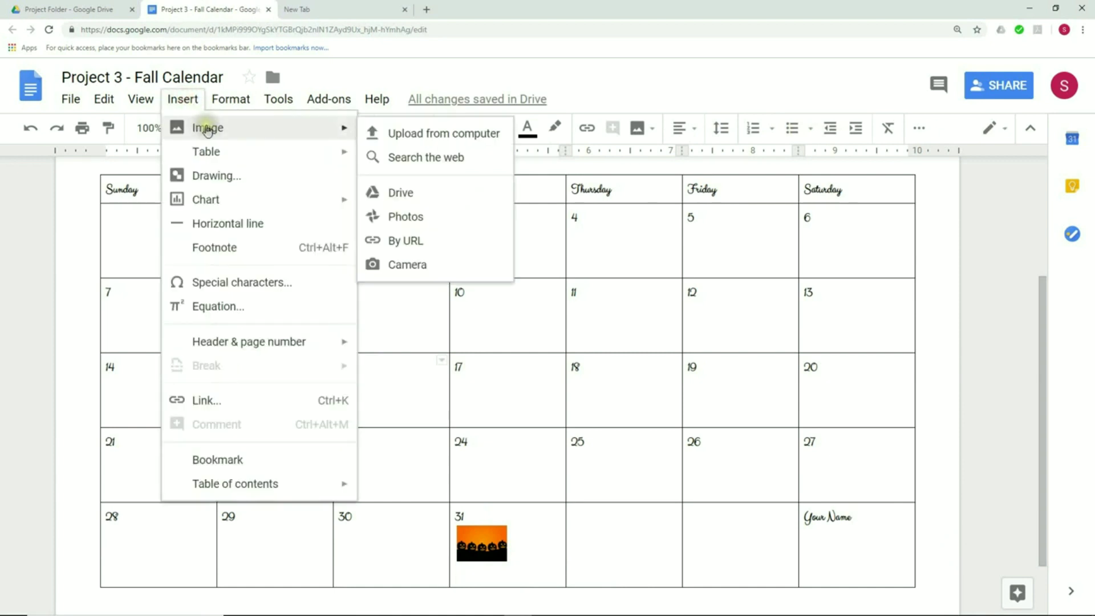
click(406, 161)
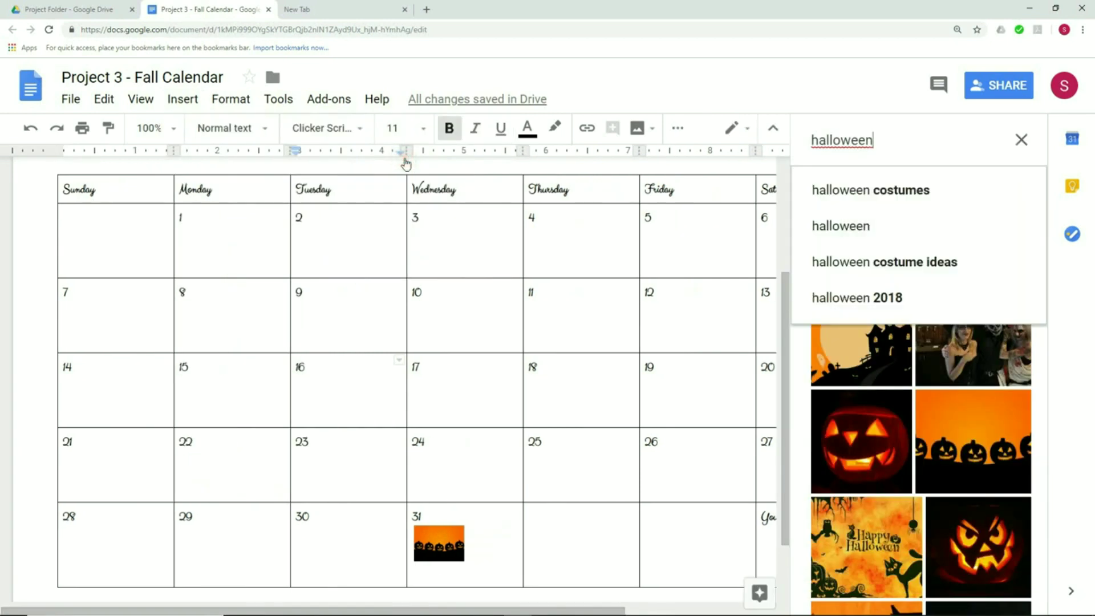
drag(893, 145, 773, 137)
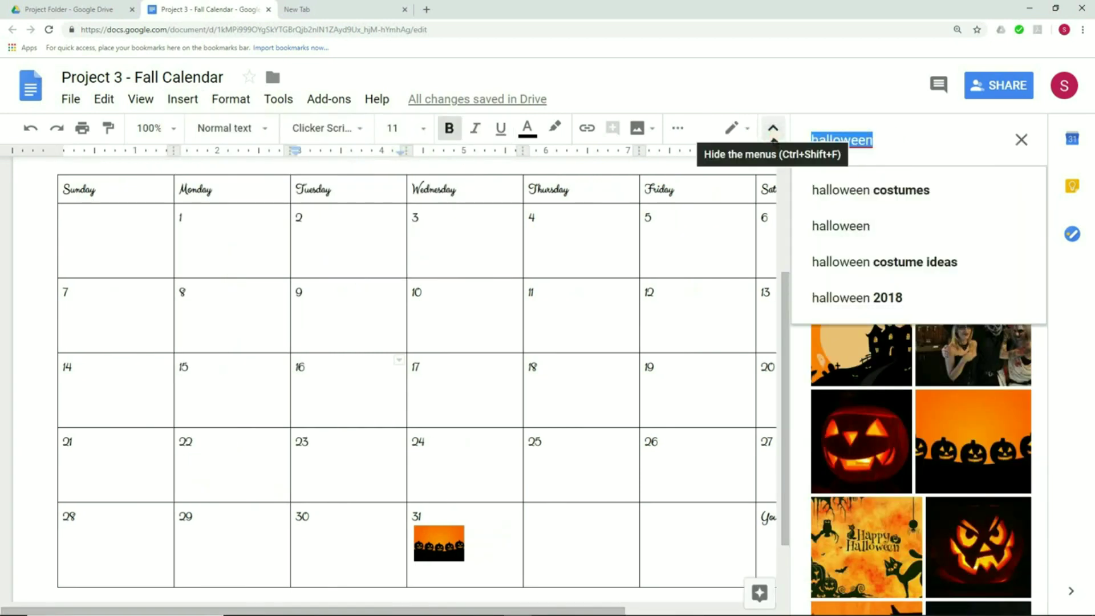
text(birthday)
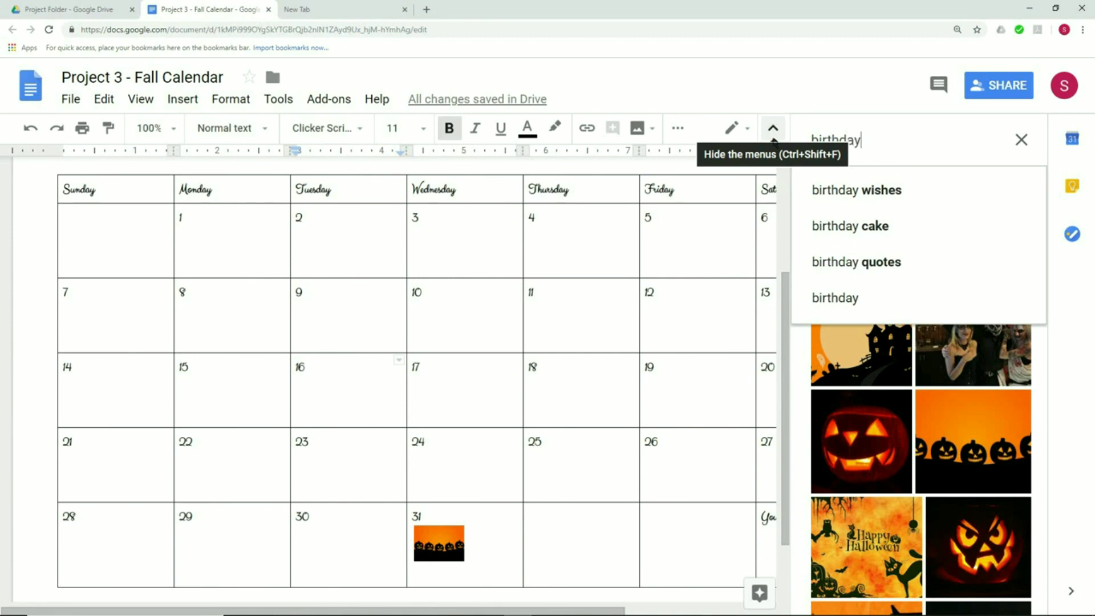
key(Return)
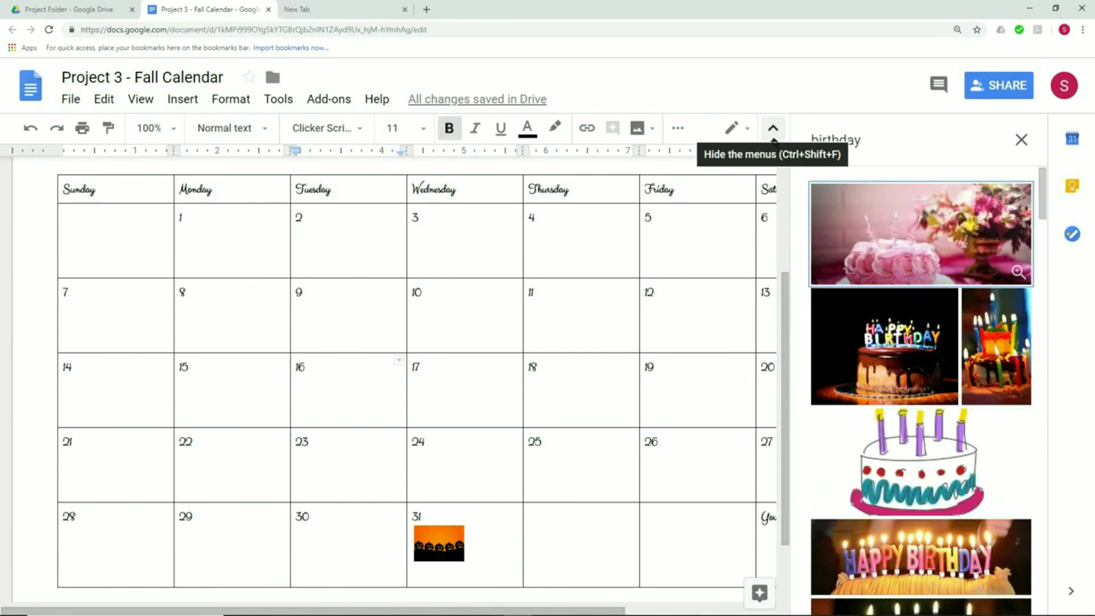
Insert the drawn birthday cake with purple candles under 16 and shrink it proportionally to about 0.5 inches wide.
click(905, 455)
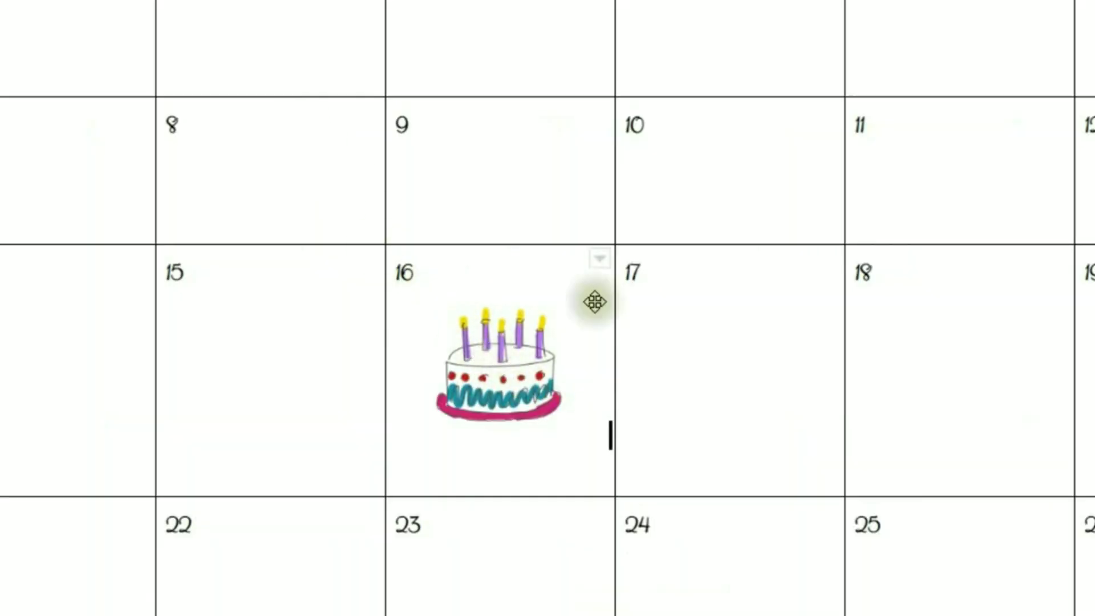
click(484, 368)
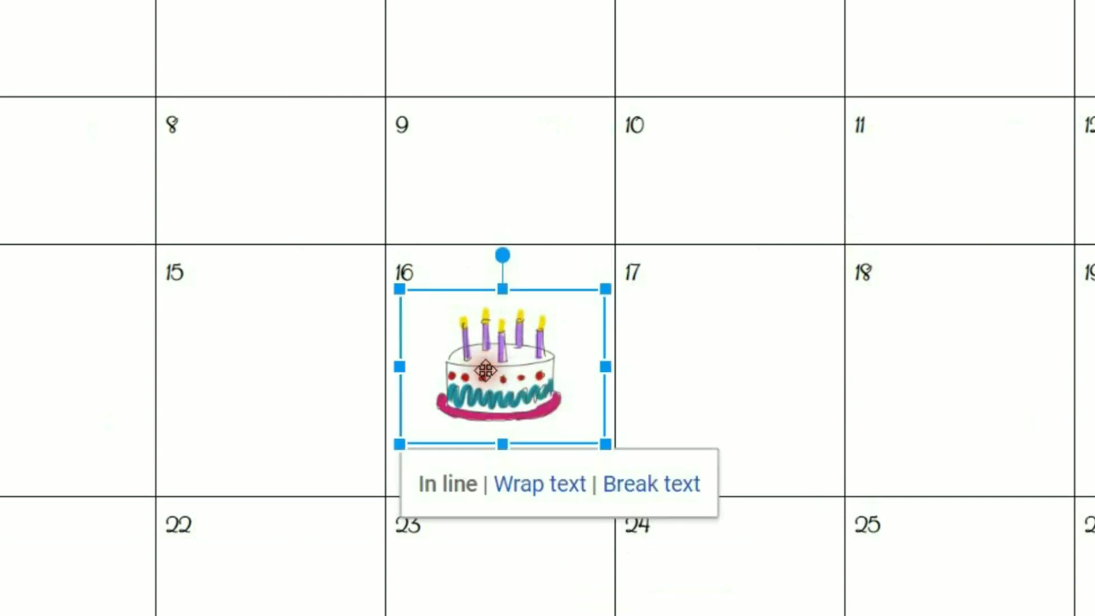
drag(606, 447, 481, 350)
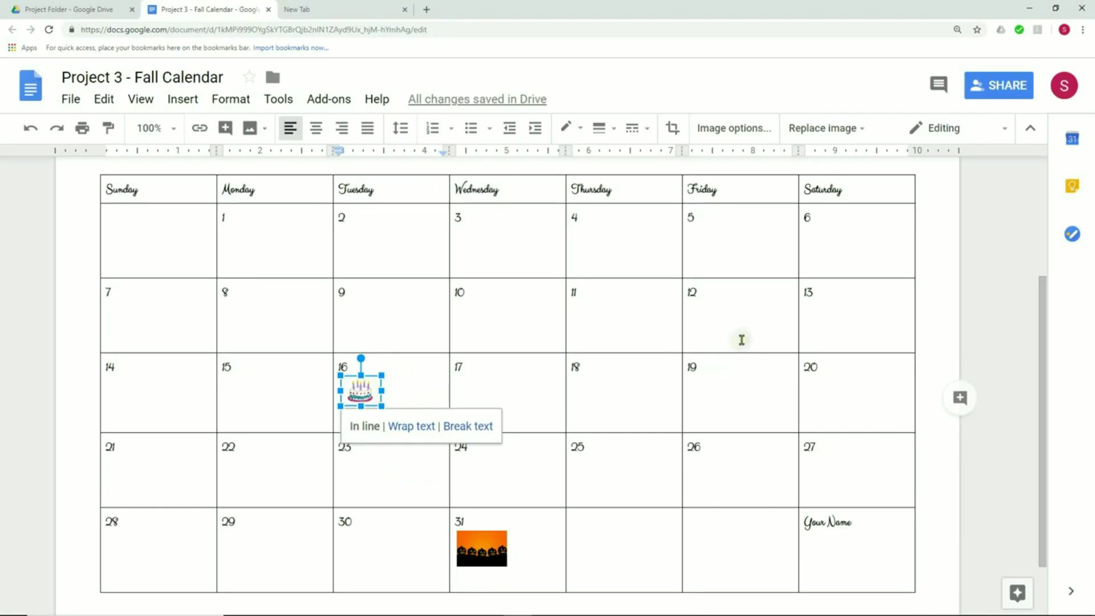
Start a new line under 19 and select the wide Happy Birthday candles picture from the "birthday" web images for insertion.
click(702, 367)
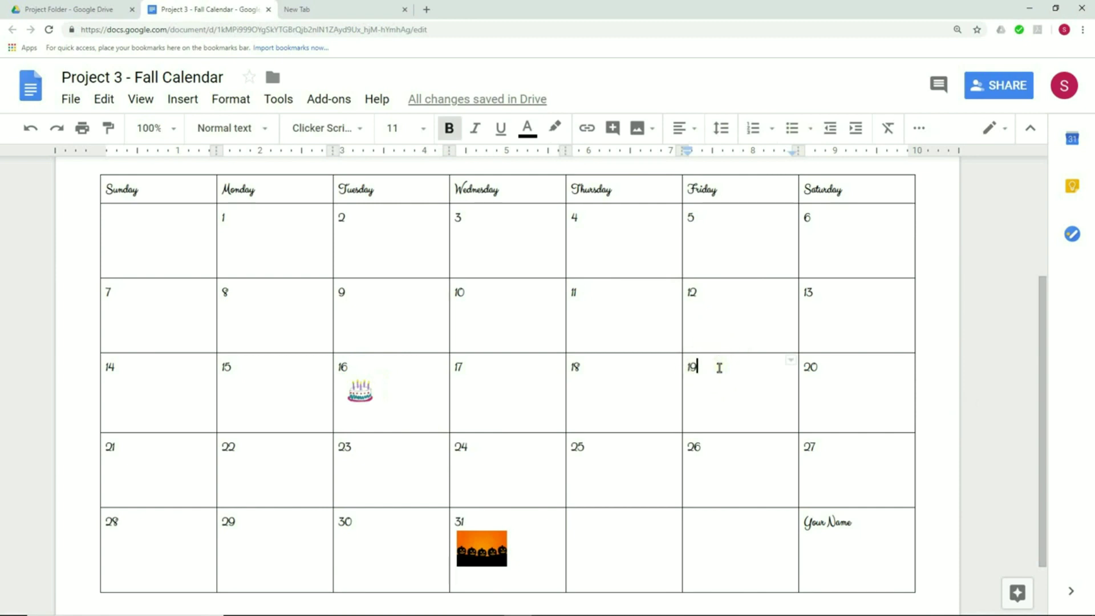
key(Return)
click(694, 377)
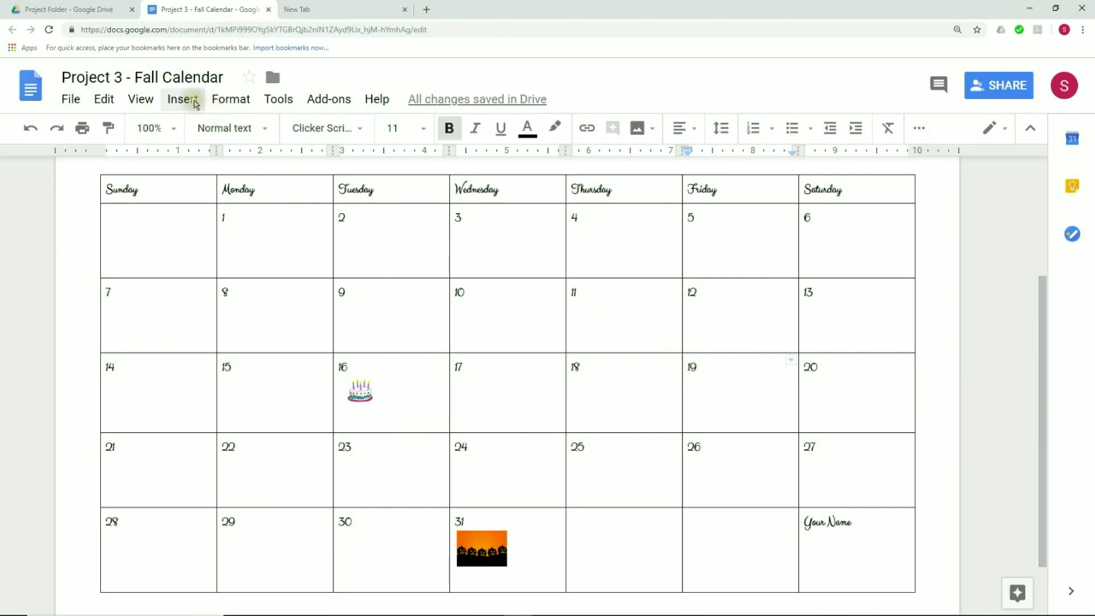
click(193, 101)
mouse_move(206, 125)
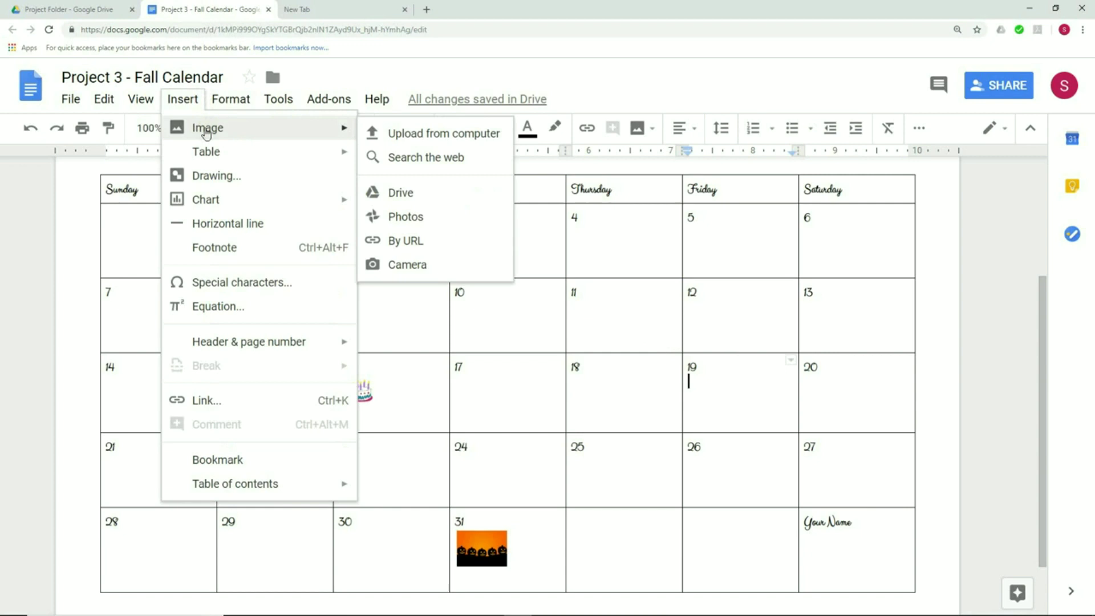
click(405, 159)
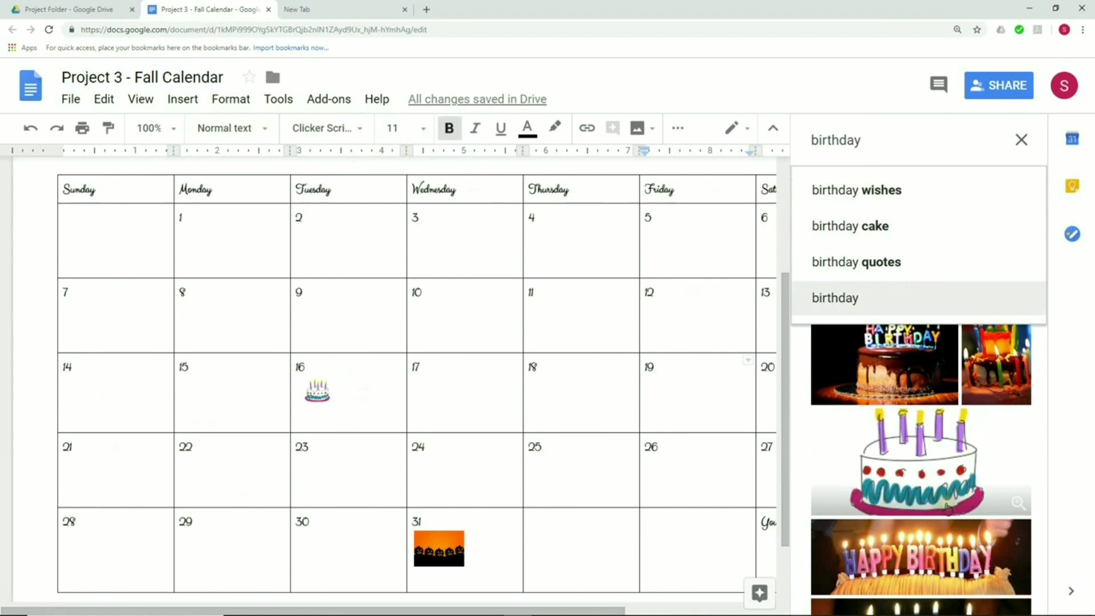
scroll(953, 502, down, 4)
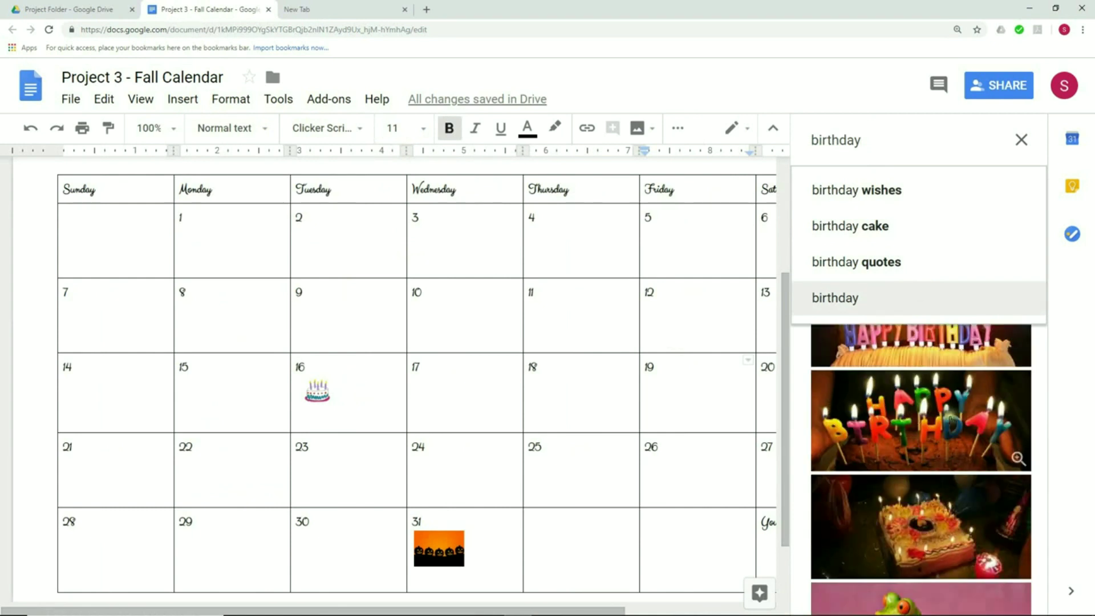
click(890, 338)
double_click(889, 336)
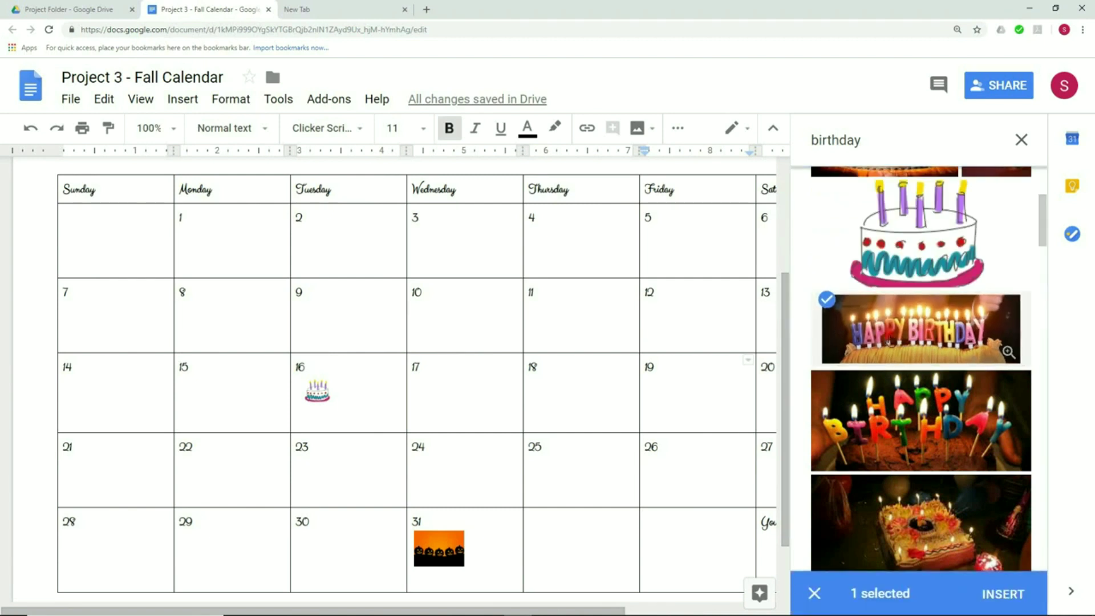